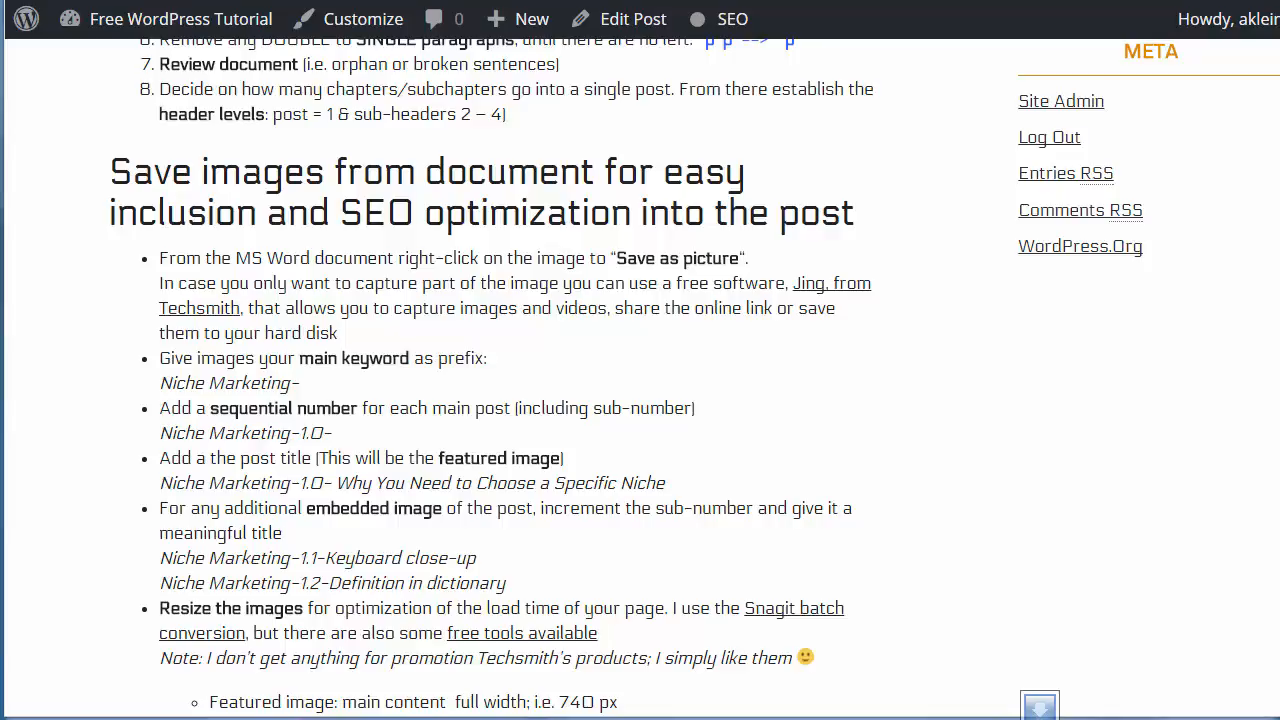
Examine the guidelines for saving document images and naming them with keyword prefix, sequential number and descriptive title.
{"action": "left_click_drag", "start_coordinate": [159, 258], "coordinate": [752, 258]}
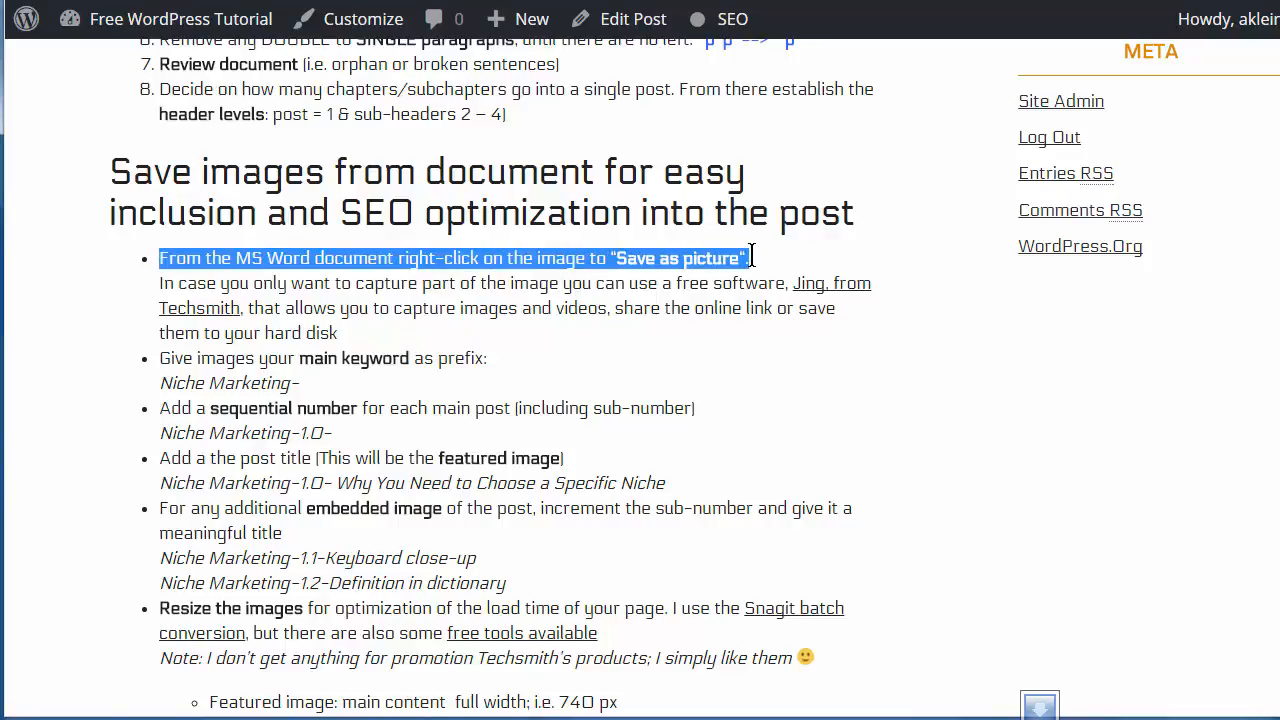
{"action": "left_click", "coordinate": [399, 358]}
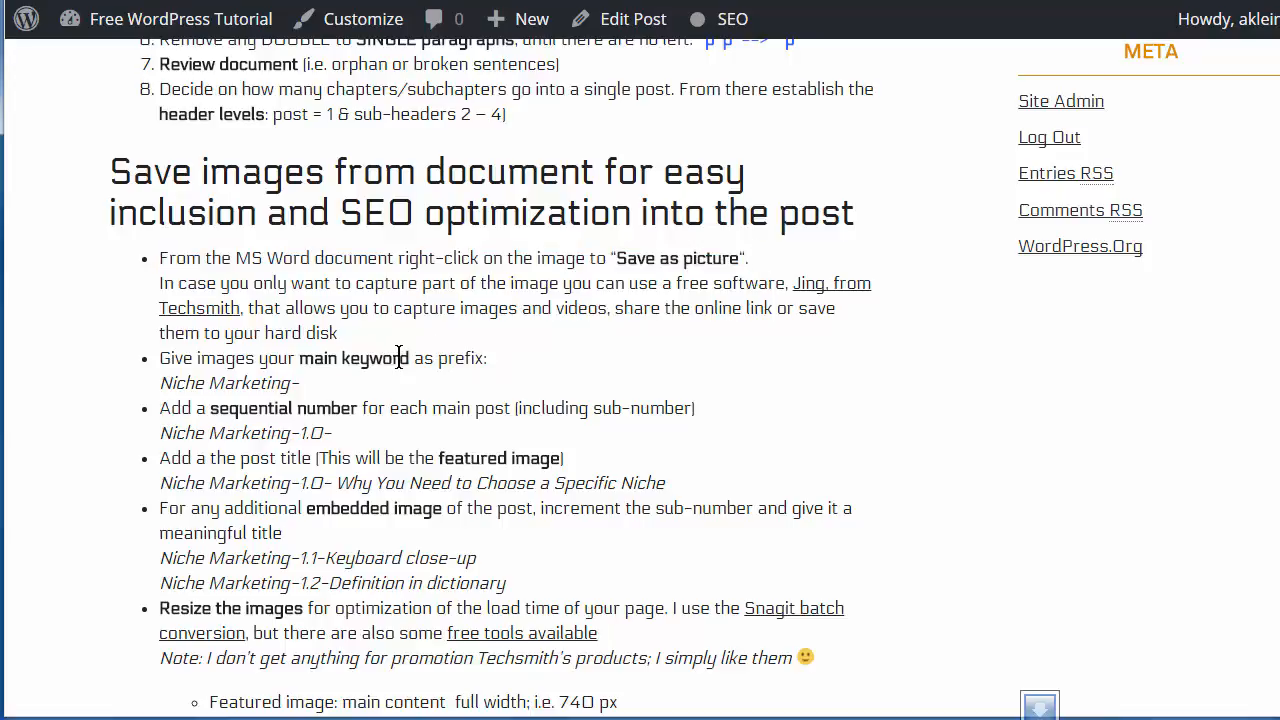
{"action": "left_click_drag", "start_coordinate": [160, 358], "coordinate": [490, 356]}
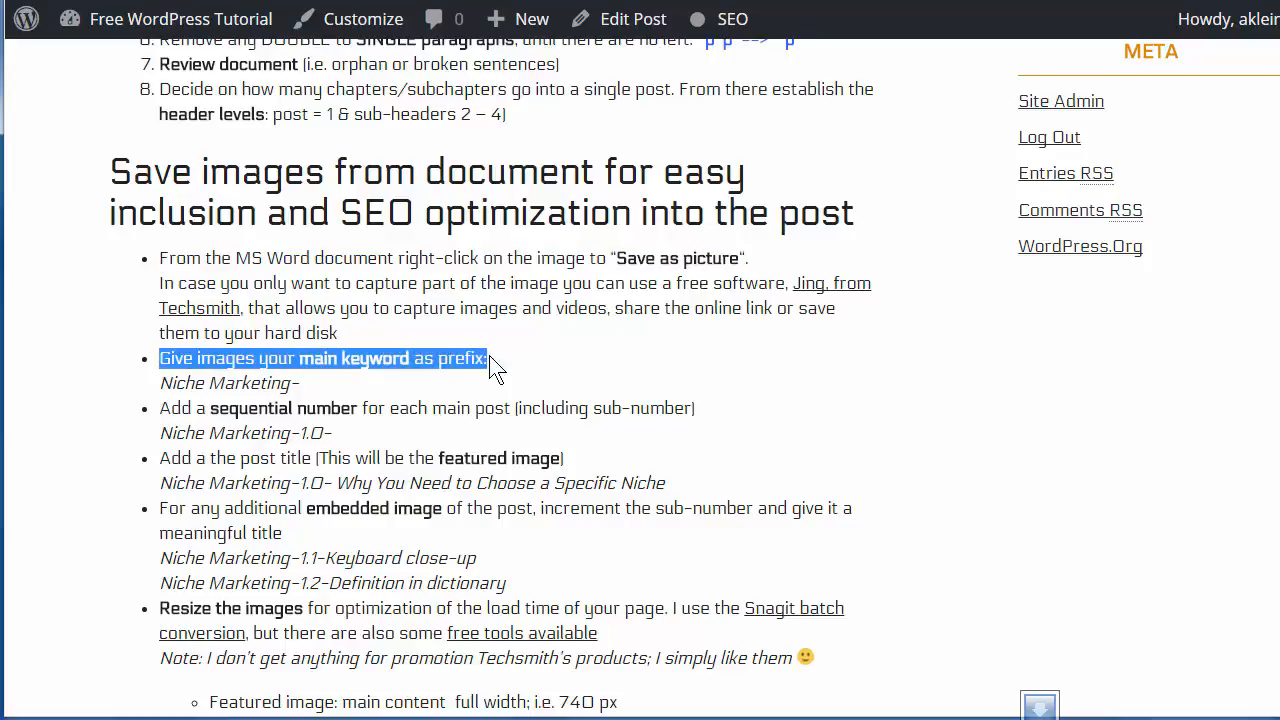
{"action": "left_click_drag", "start_coordinate": [160, 383], "coordinate": [300, 380]}
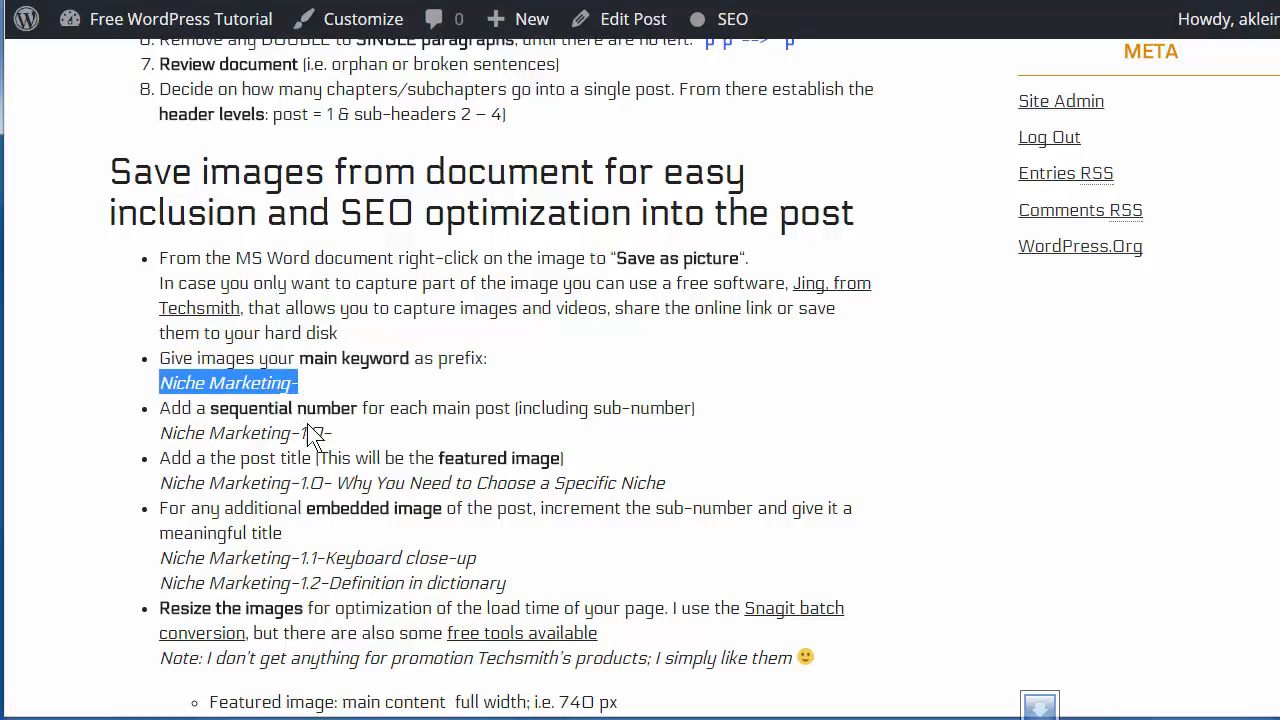
{"action": "left_click_drag", "start_coordinate": [304, 431], "coordinate": [329, 432]}
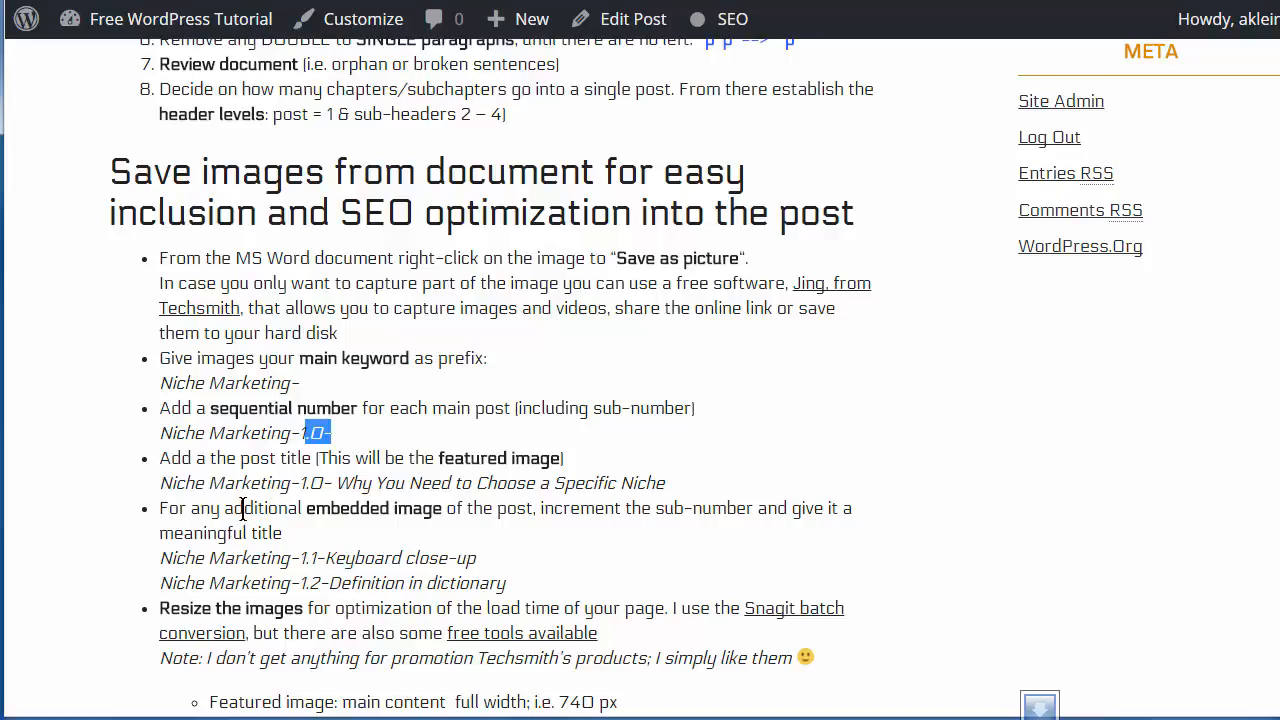
{"action": "left_click_drag", "start_coordinate": [316, 508], "coordinate": [444, 508]}
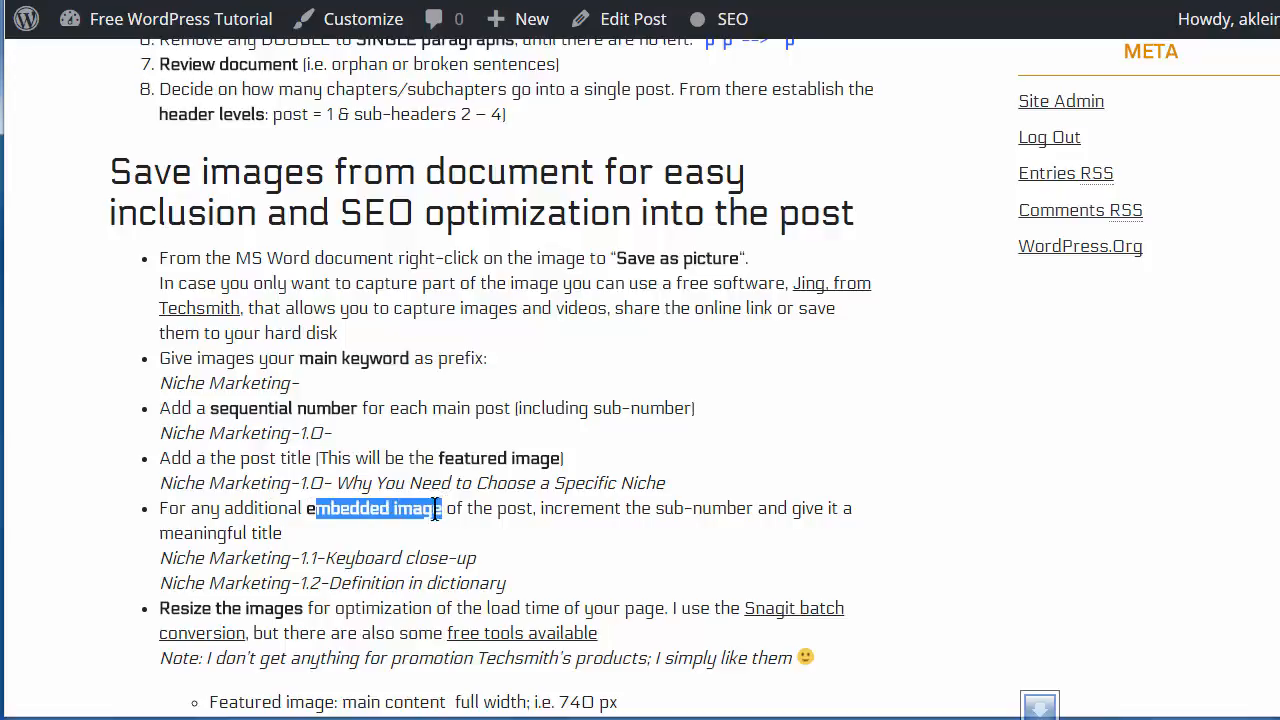
{"action": "left_click_drag", "start_coordinate": [298, 558], "coordinate": [345, 558]}
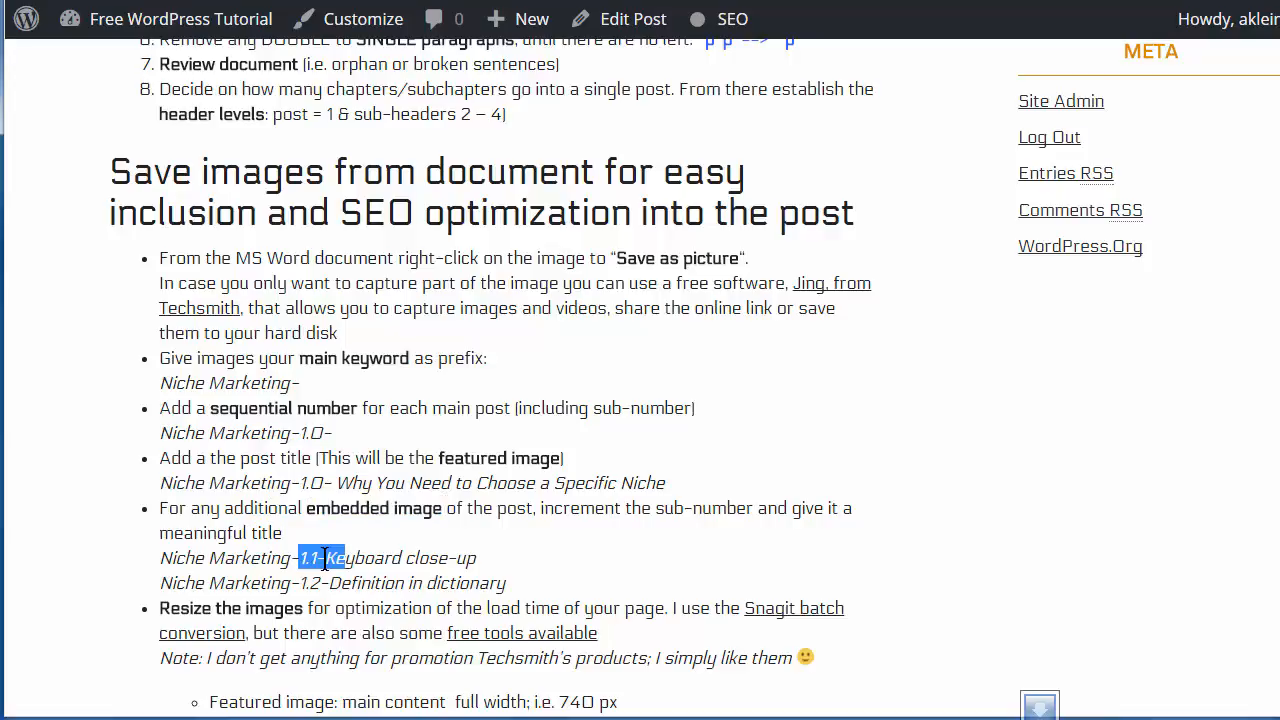
{"action": "left_click", "coordinate": [316, 558]}
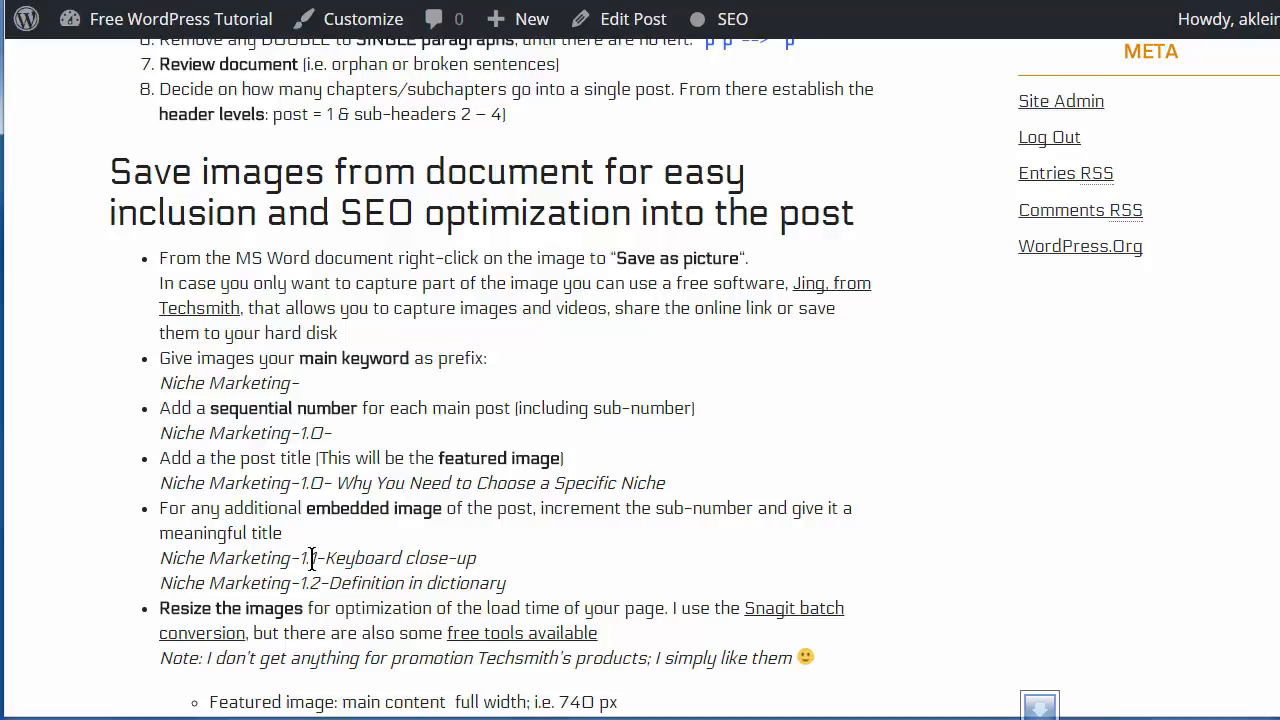
{"action": "left_click_drag", "start_coordinate": [312, 558], "coordinate": [480, 558]}
{"action": "left_click", "coordinate": [304, 583]}
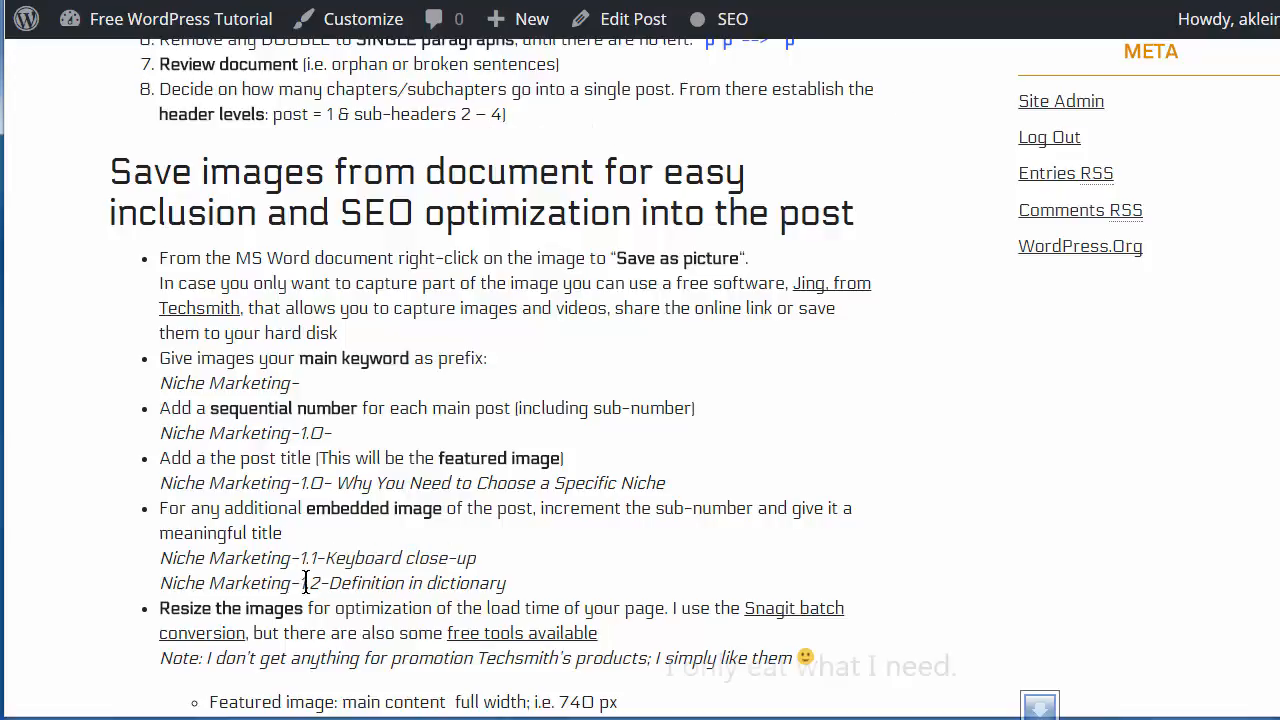
{"action": "left_click_drag", "start_coordinate": [304, 583], "coordinate": [509, 584]}
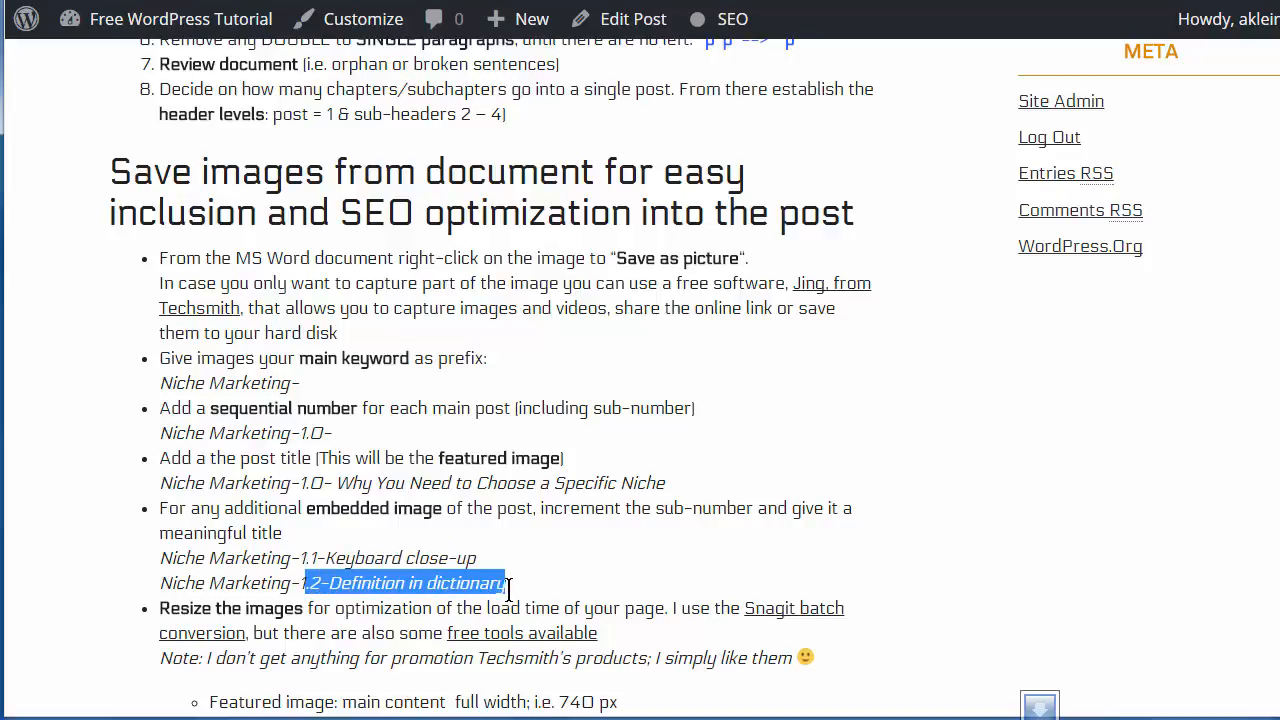
{"action": "left_click", "coordinate": [605, 572]}
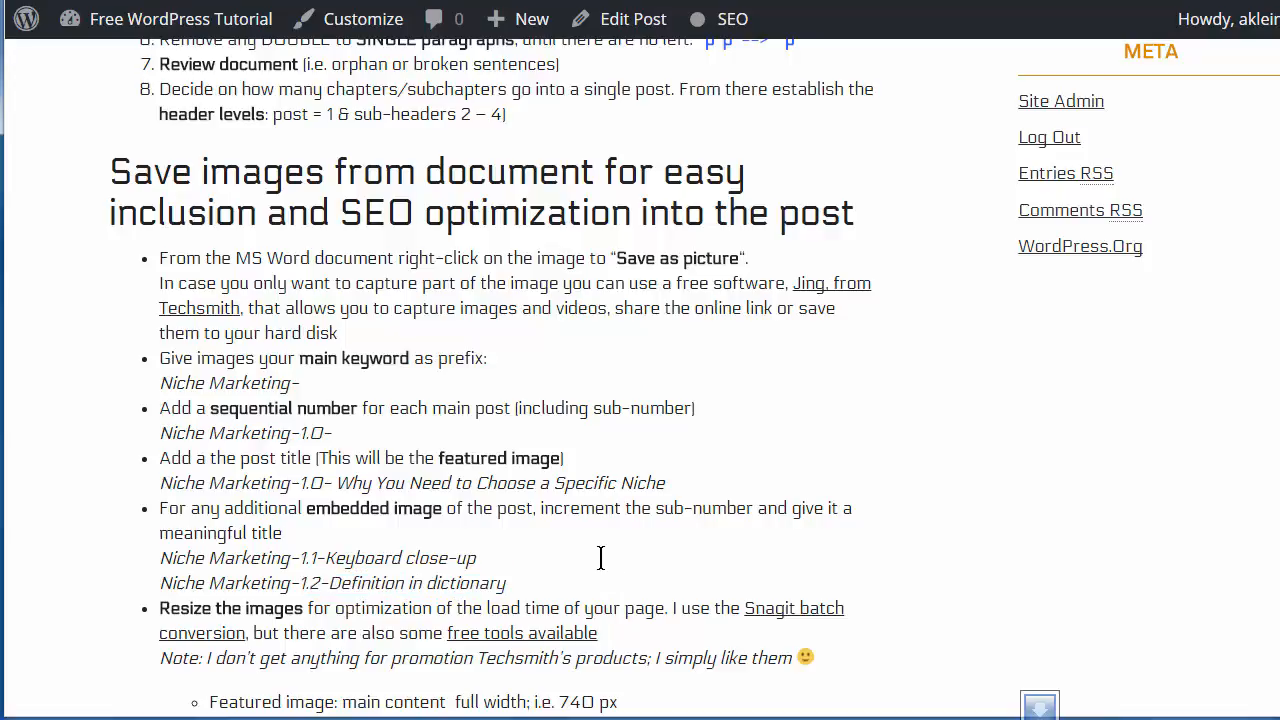
Compare the recommended featured image width with the Large size media setting and measure the site's main content width.
{"action": "scroll", "coordinate": [605, 572], "scroll_direction": "down", "scroll_amount": 3}
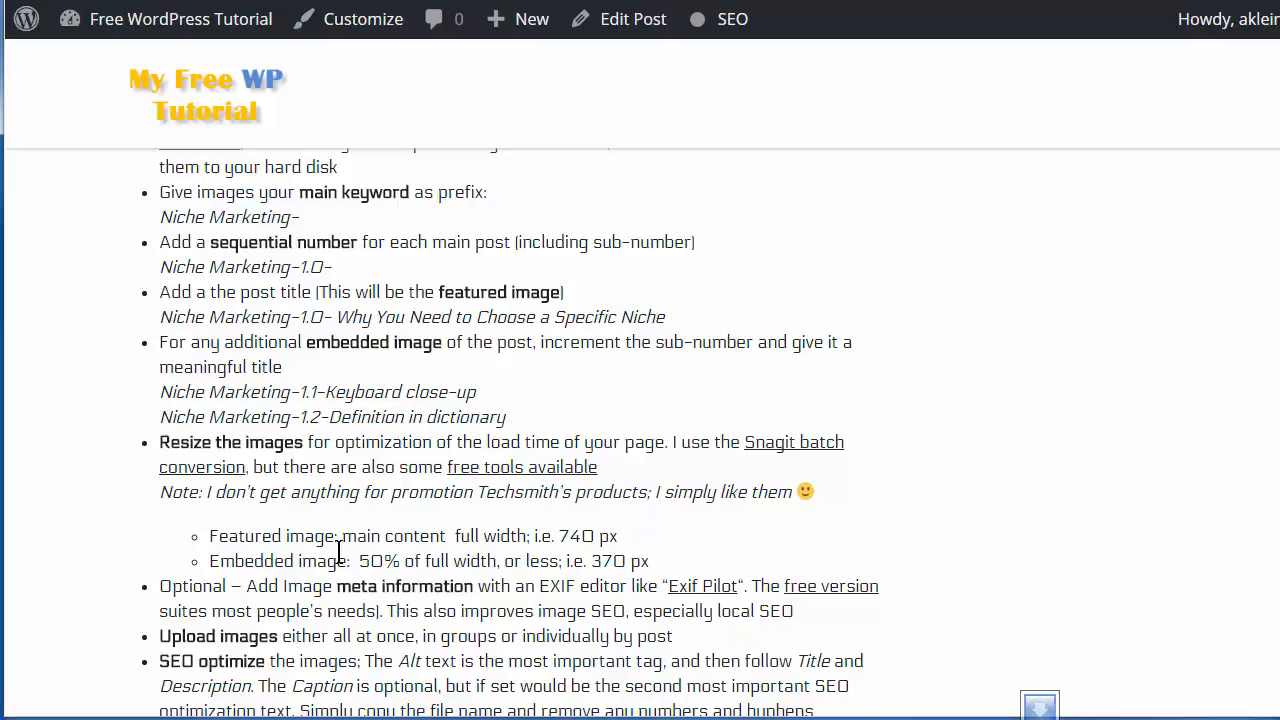
{"action": "left_click_drag", "start_coordinate": [342, 538], "coordinate": [622, 538]}
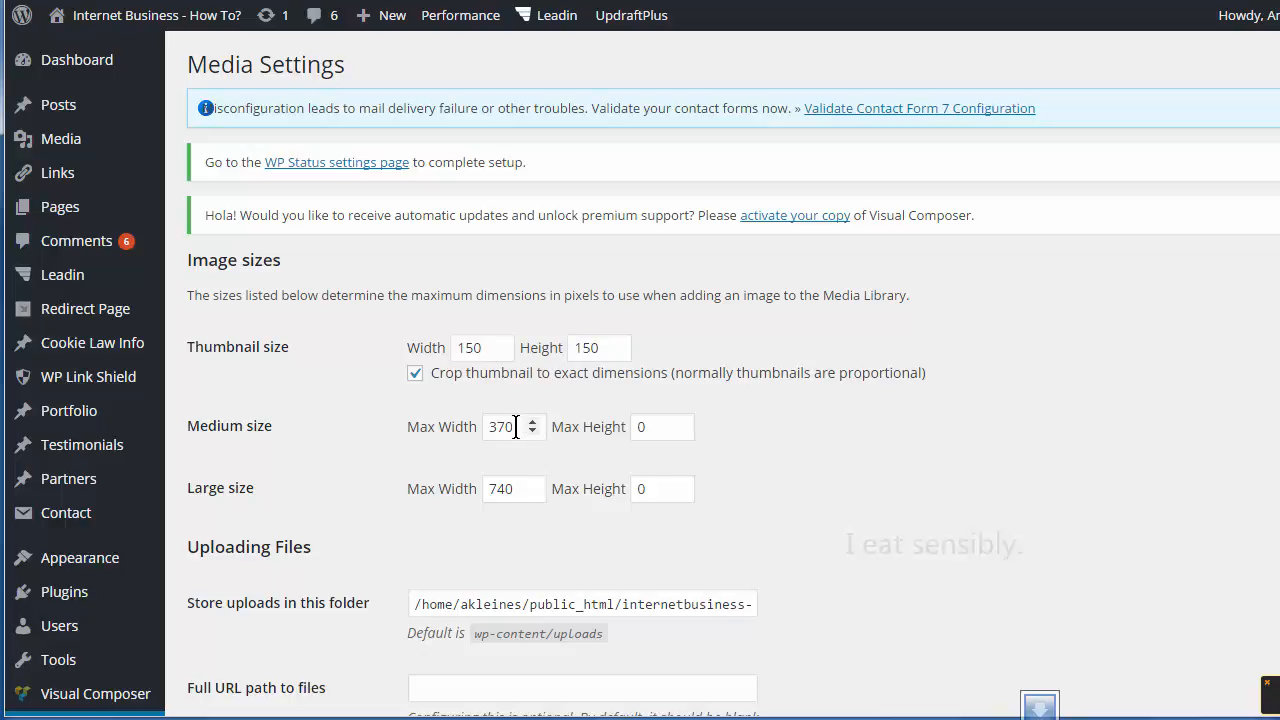
{"action": "double_click", "coordinate": [510, 488]}
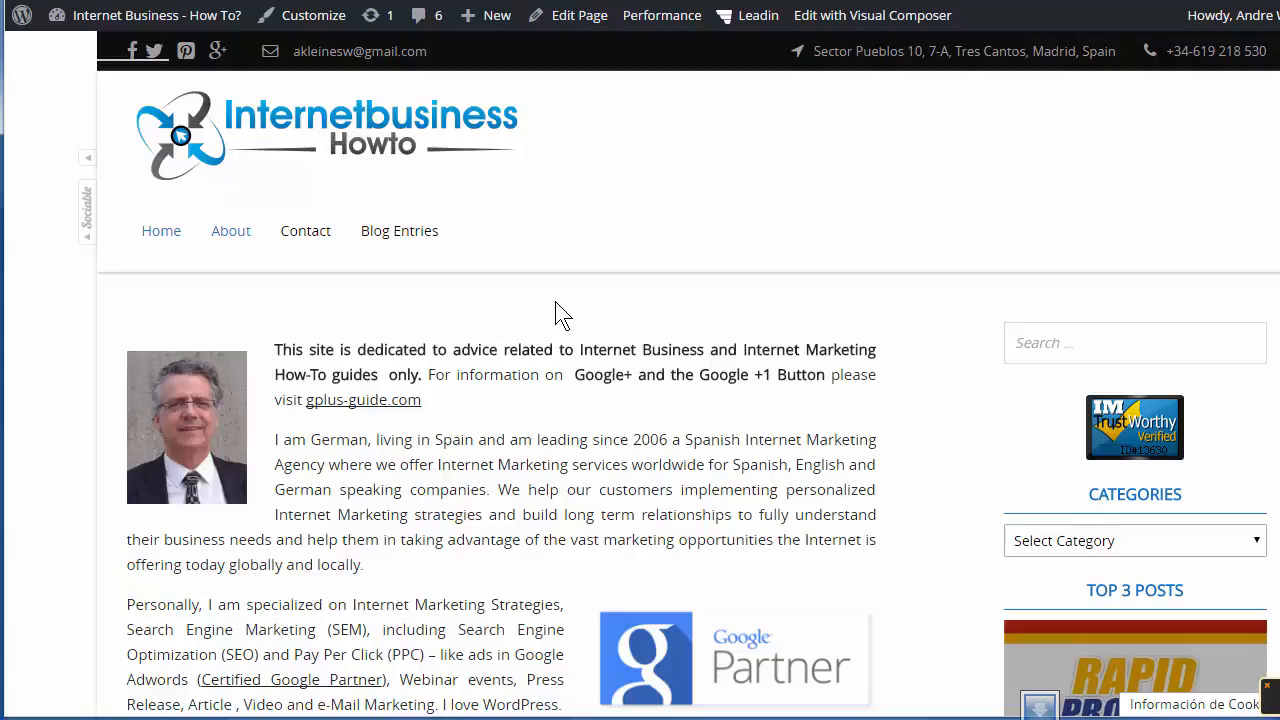
{"action": "key", "text": "Print"}
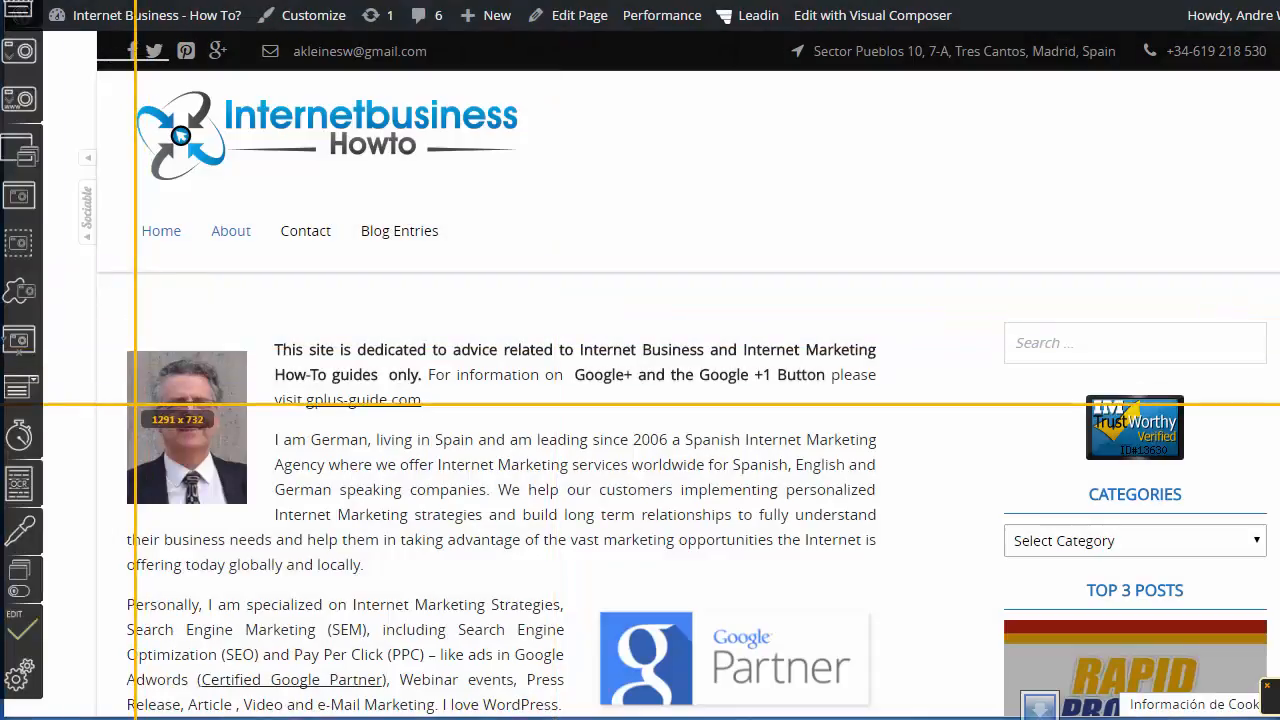
{"action": "left_click_drag", "start_coordinate": [125, 404], "coordinate": [878, 560]}
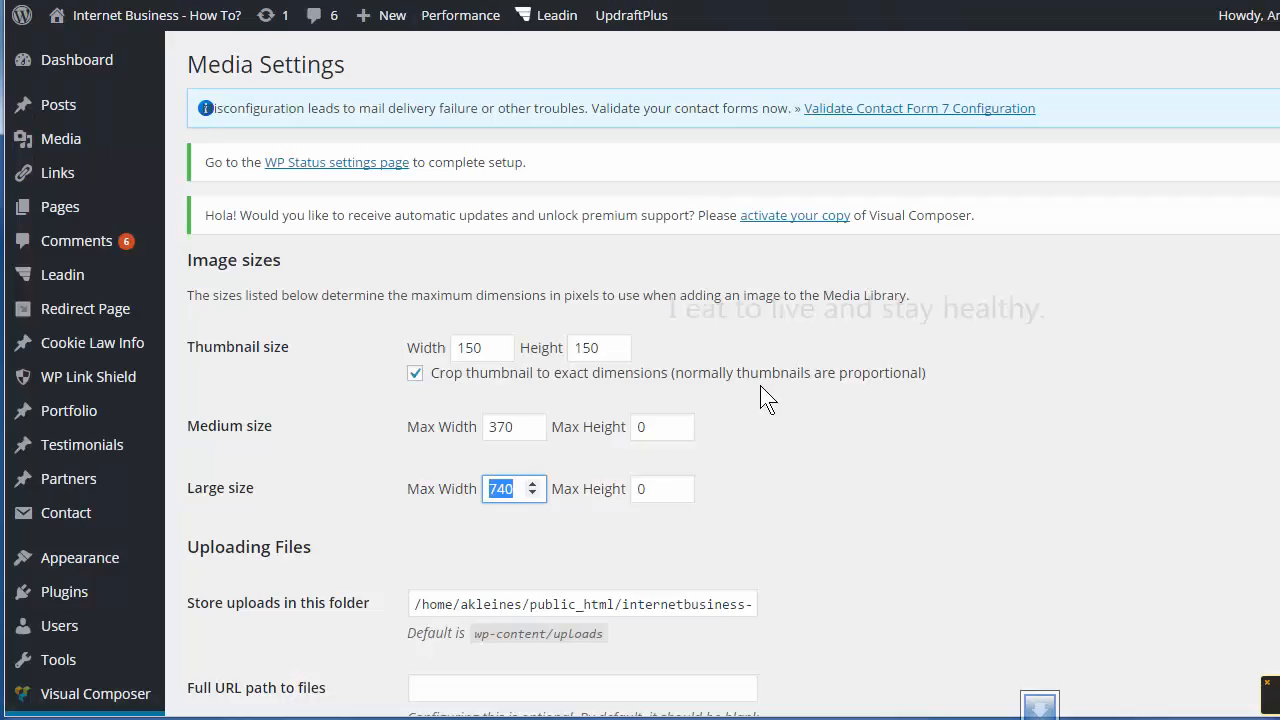
Review the Medium and Thumbnail media sizes against the guideline's featured and embedded image widths, and read the remaining optimization notes.
{"action": "left_click", "coordinate": [514, 429]}
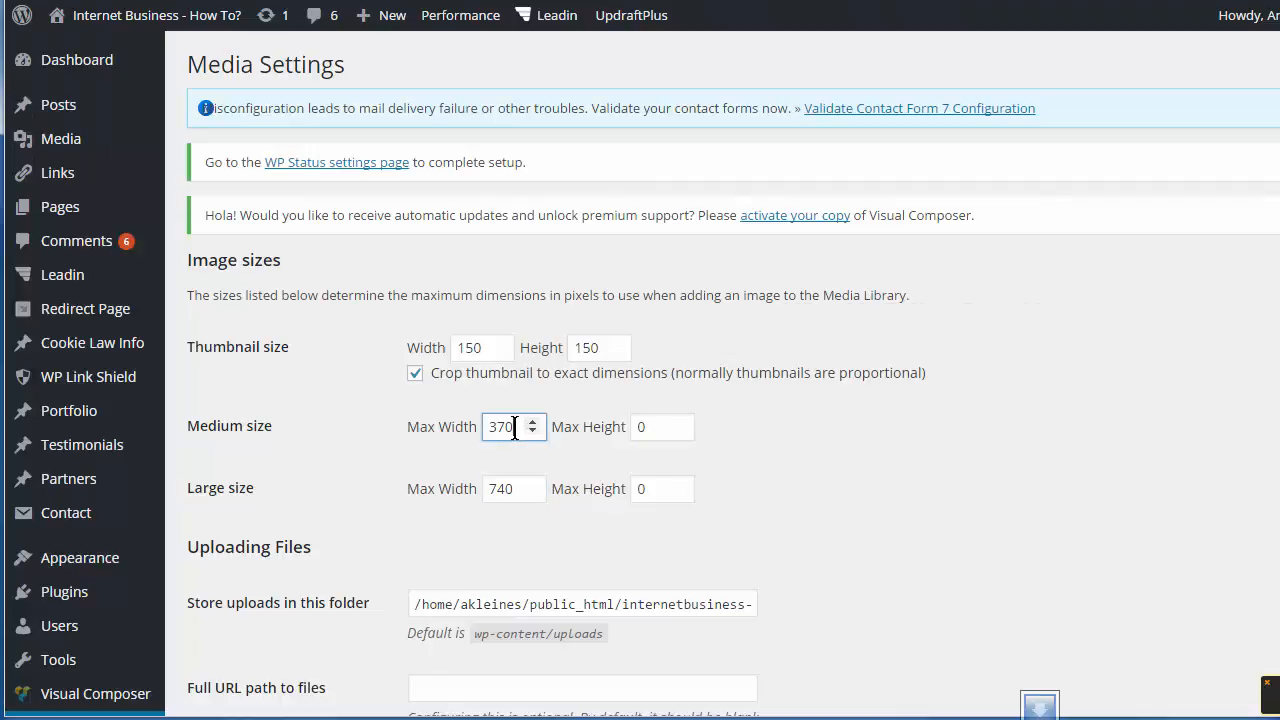
{"action": "left_click_drag", "start_coordinate": [514, 429], "coordinate": [485, 426]}
{"action": "left_click", "coordinate": [498, 347]}
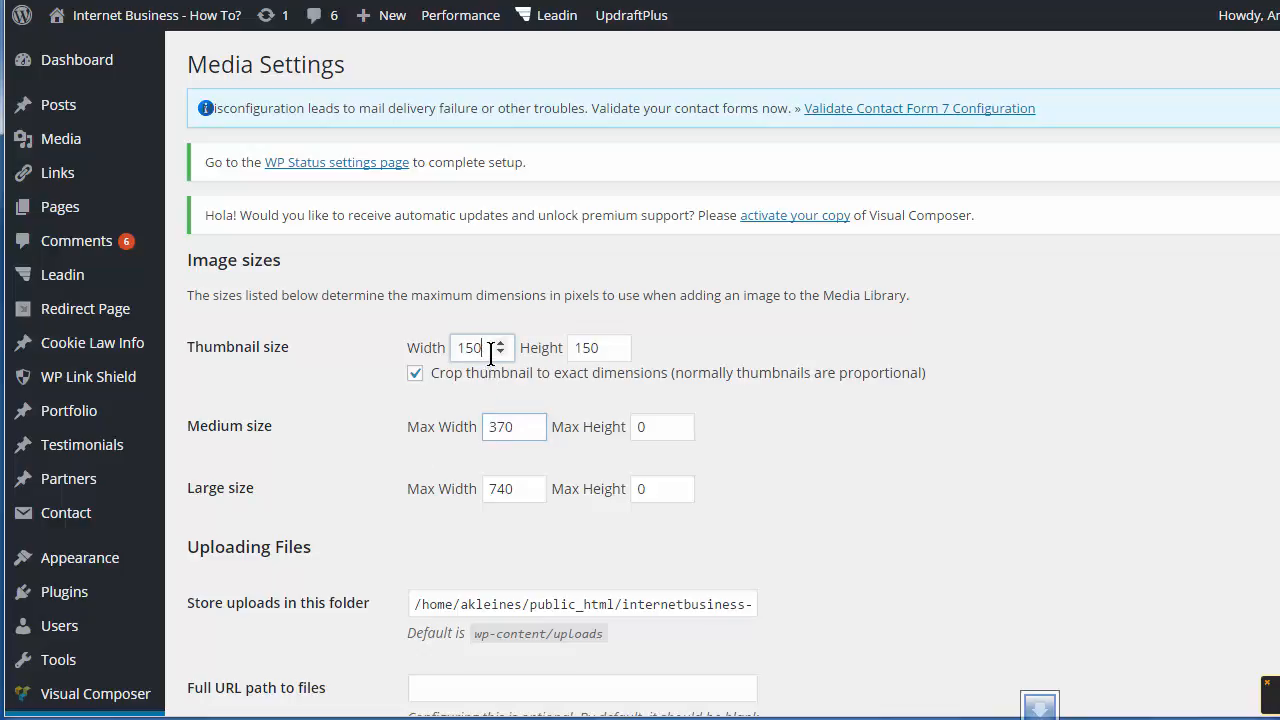
{"action": "double_click", "coordinate": [512, 426]}
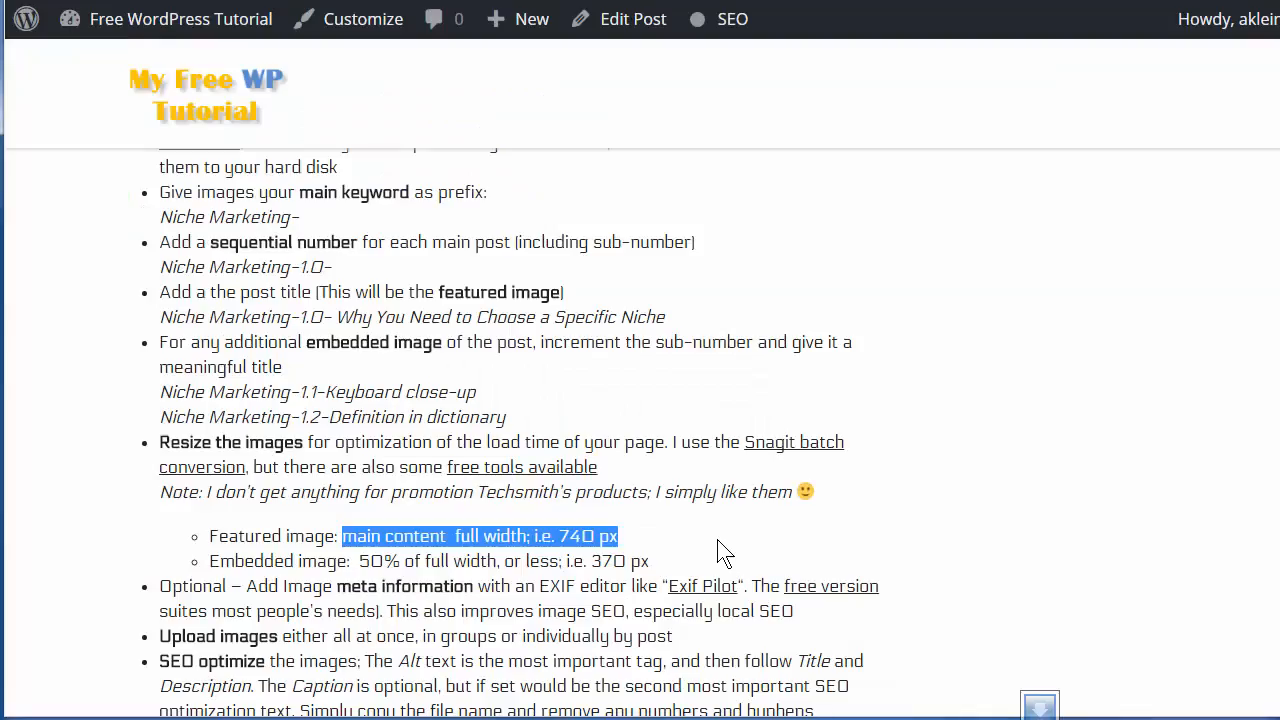
{"action": "left_click", "coordinate": [213, 535]}
{"action": "left_click_drag", "start_coordinate": [211, 536], "coordinate": [659, 558]}
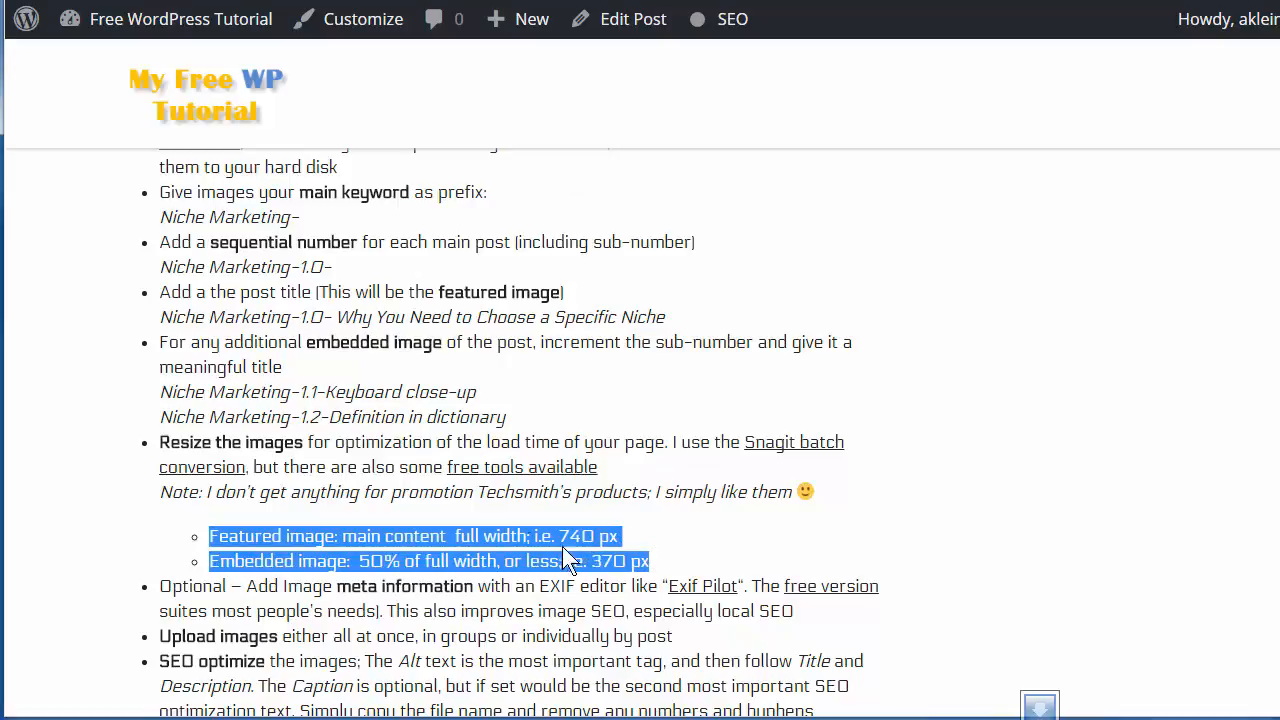
{"action": "left_click", "coordinate": [398, 548]}
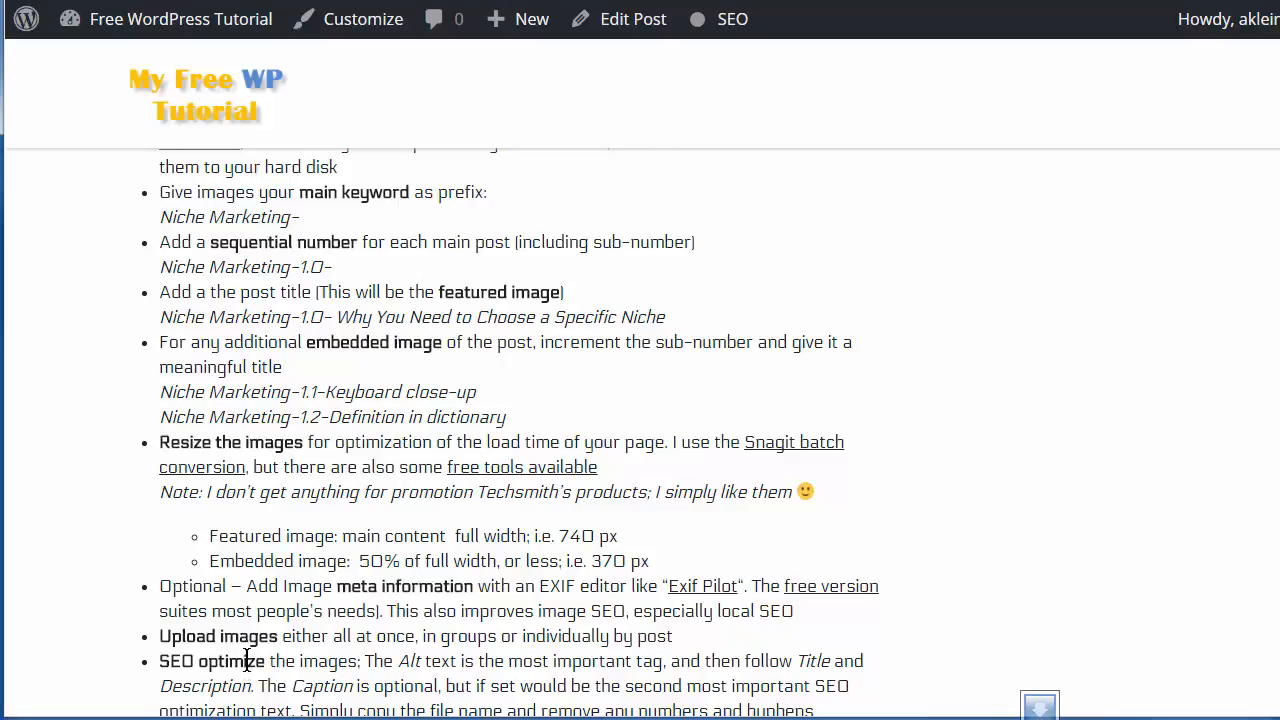
{"action": "scroll", "coordinate": [247, 670], "scroll_direction": "down", "scroll_amount": 3}
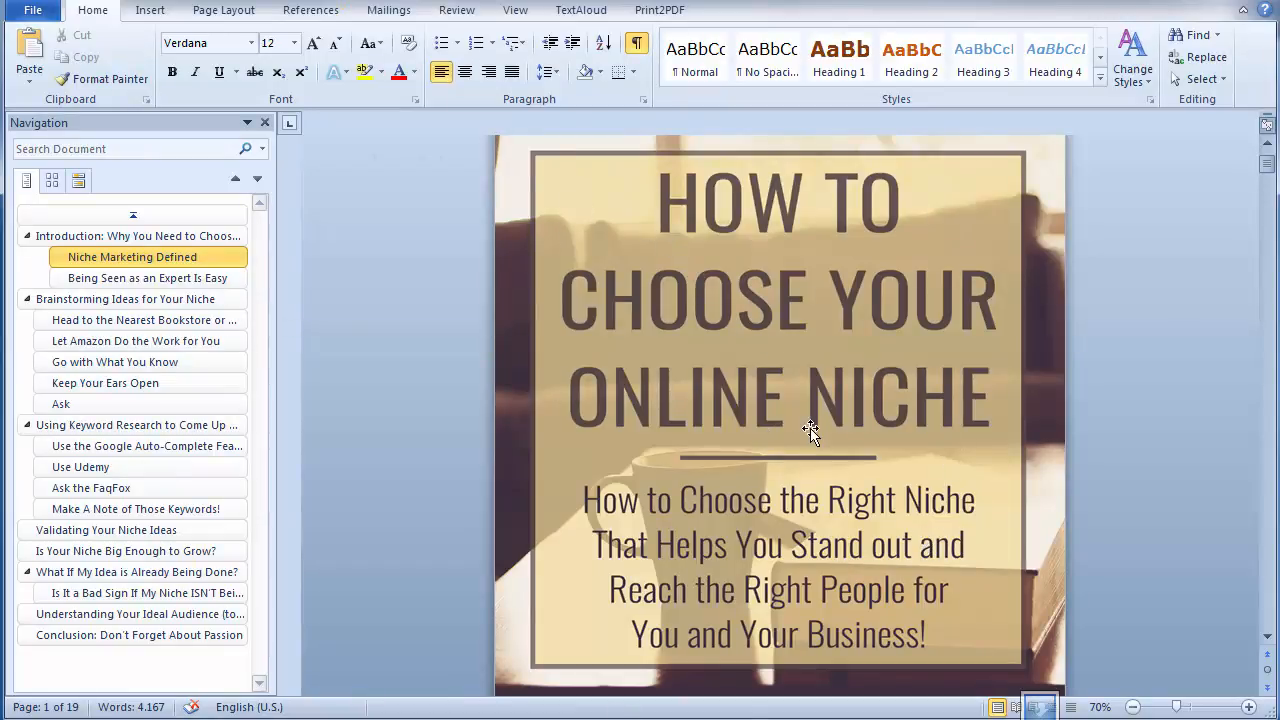
Capture the framed title area on the Word document's cover page as an image of about 499 x 521 pixels.
{"action": "key", "text": "Print"}
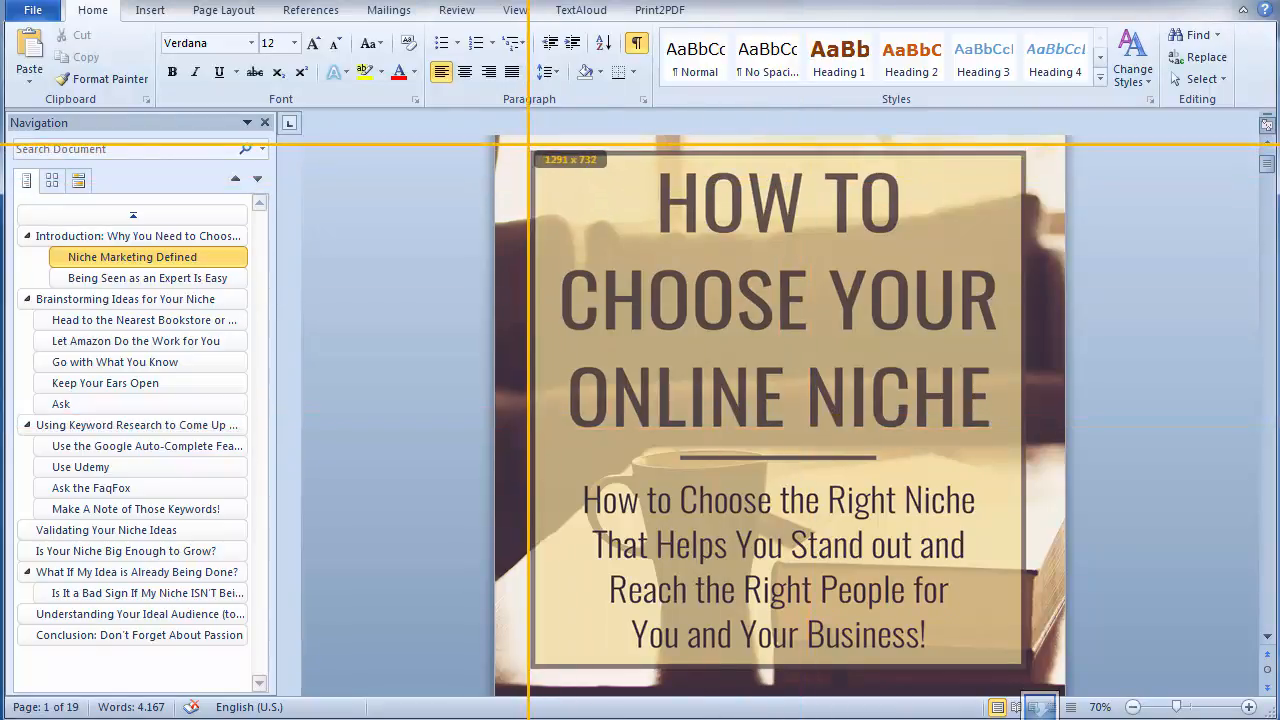
{"action": "left_click_drag", "start_coordinate": [530, 150], "coordinate": [1029, 671]}
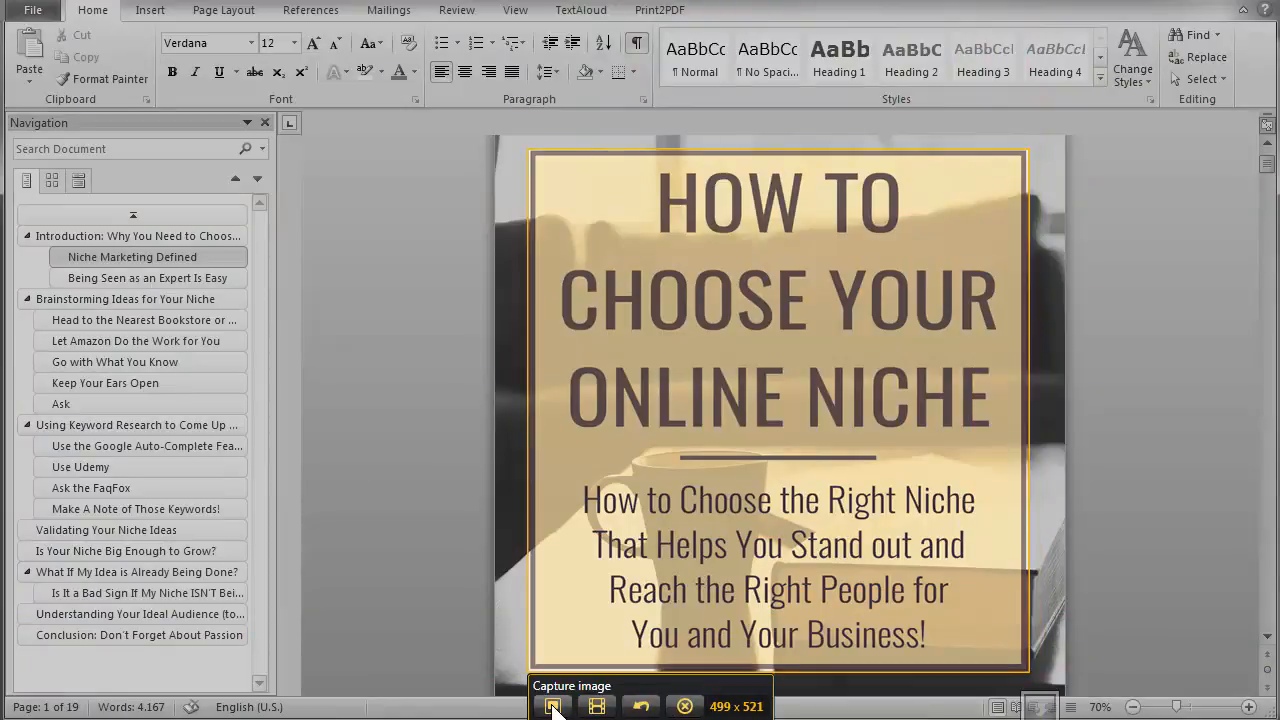
{"action": "left_click", "coordinate": [552, 706]}
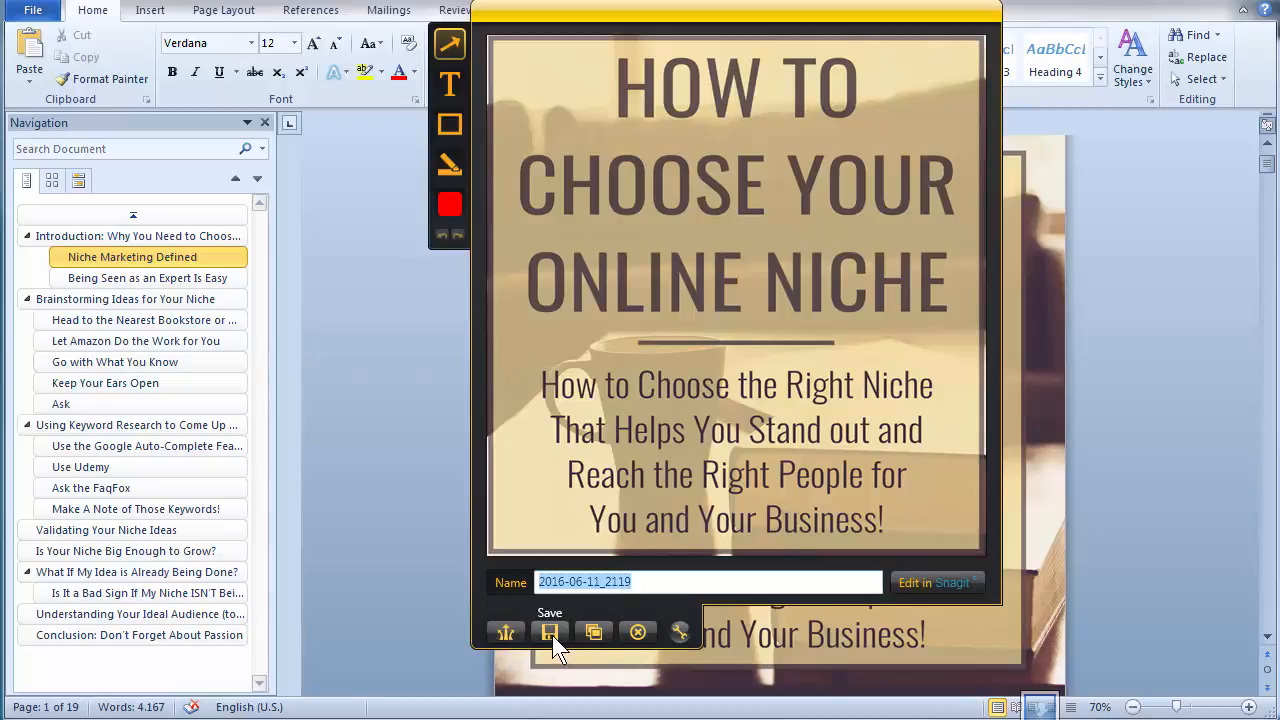
Save the cover capture as a PNG in the Descargas folder, named "Niche Marketing-1.0- Why You Need to Choose a Specific Niche".
{"action": "left_click", "coordinate": [552, 635]}
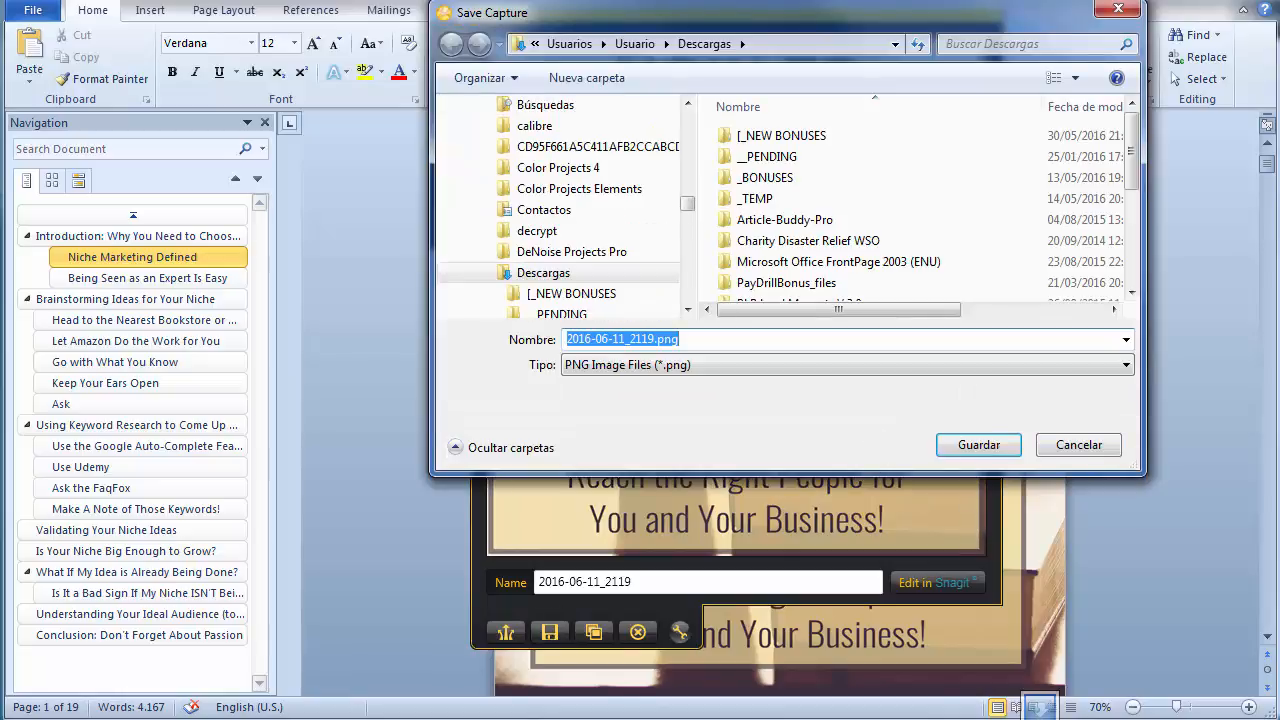
{"action": "key", "text": "Return"}
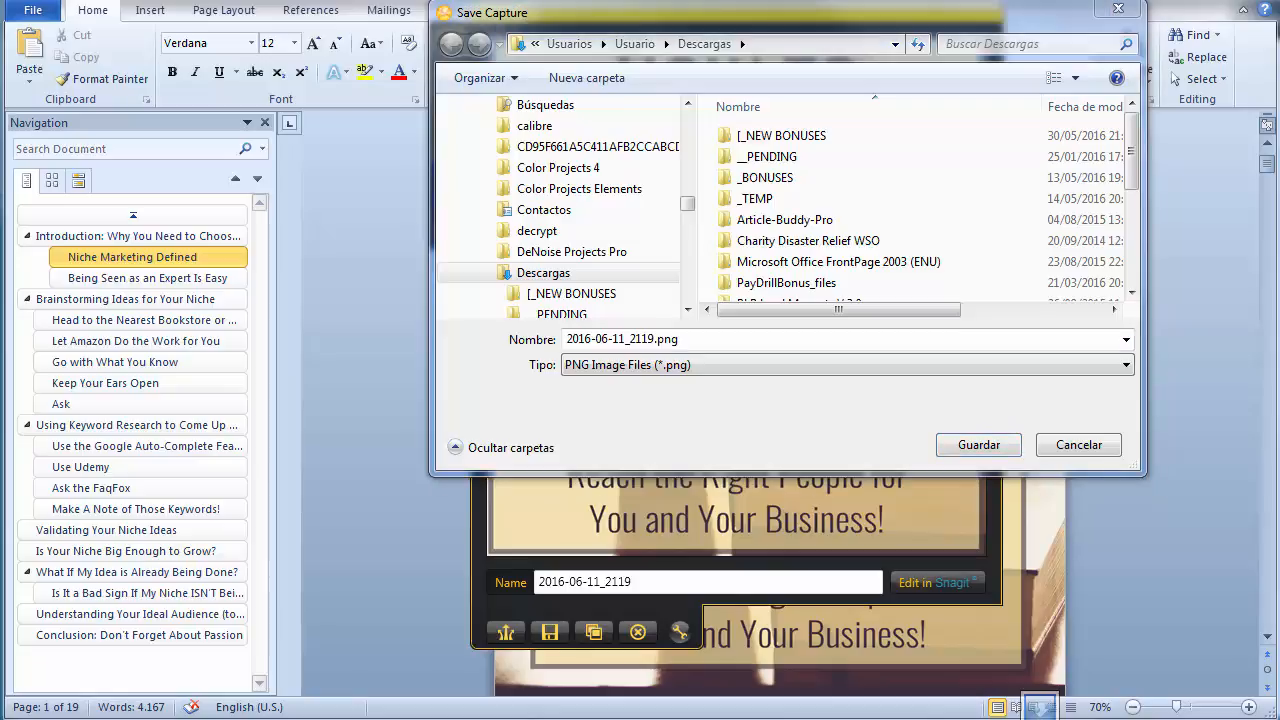
{"action": "left_click", "coordinate": [478, 330]}
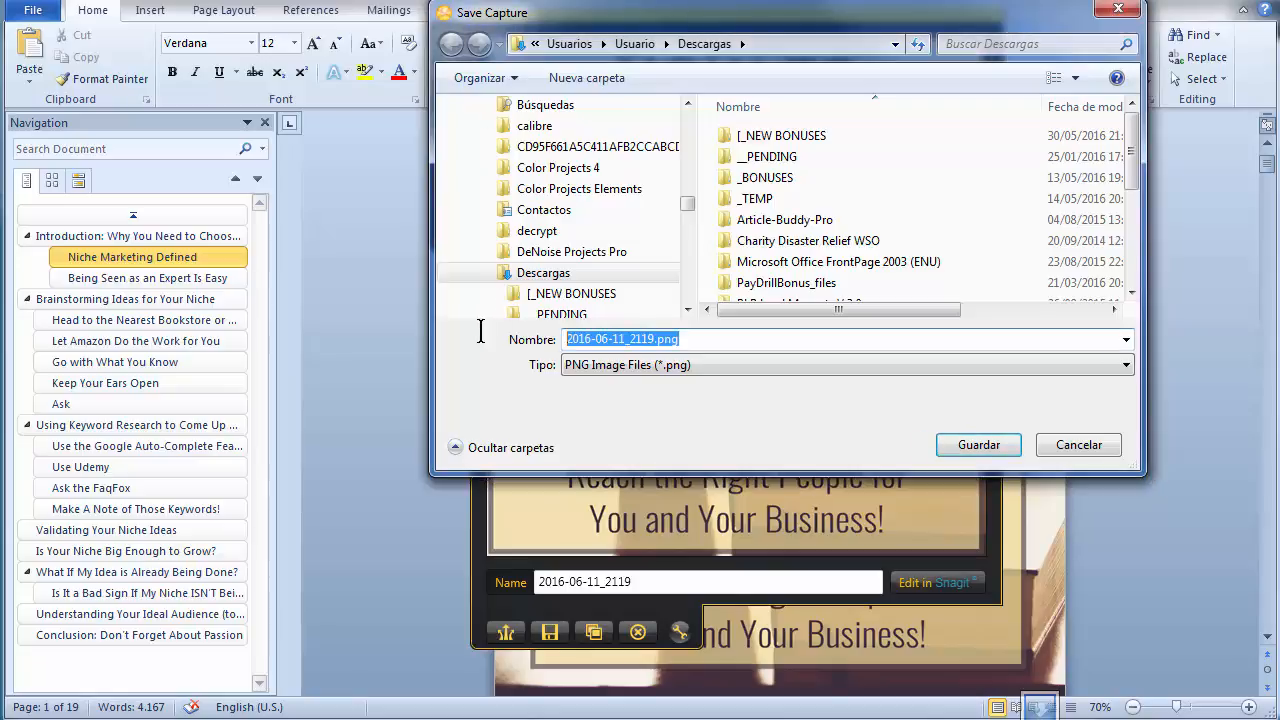
{"action": "type", "text": "Niche Marketing-1.0- Why You Need to Choose a Specific Niche"}
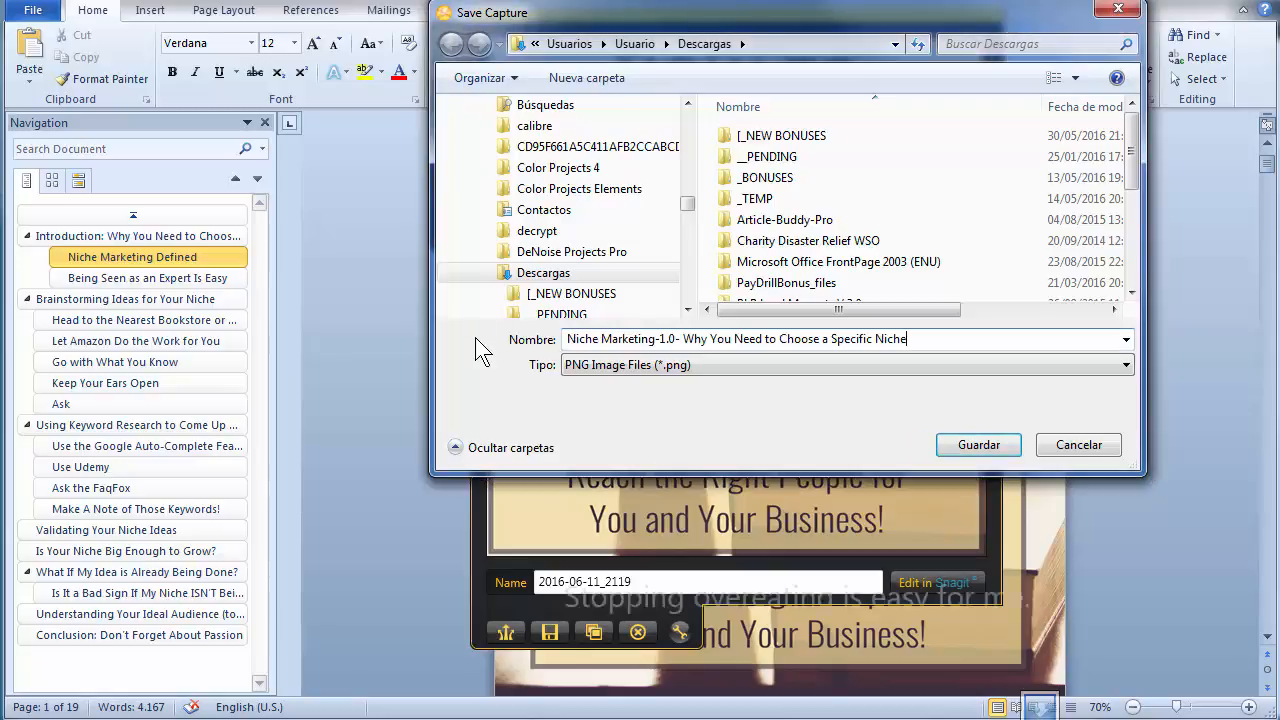
{"action": "left_click", "coordinate": [983, 443]}
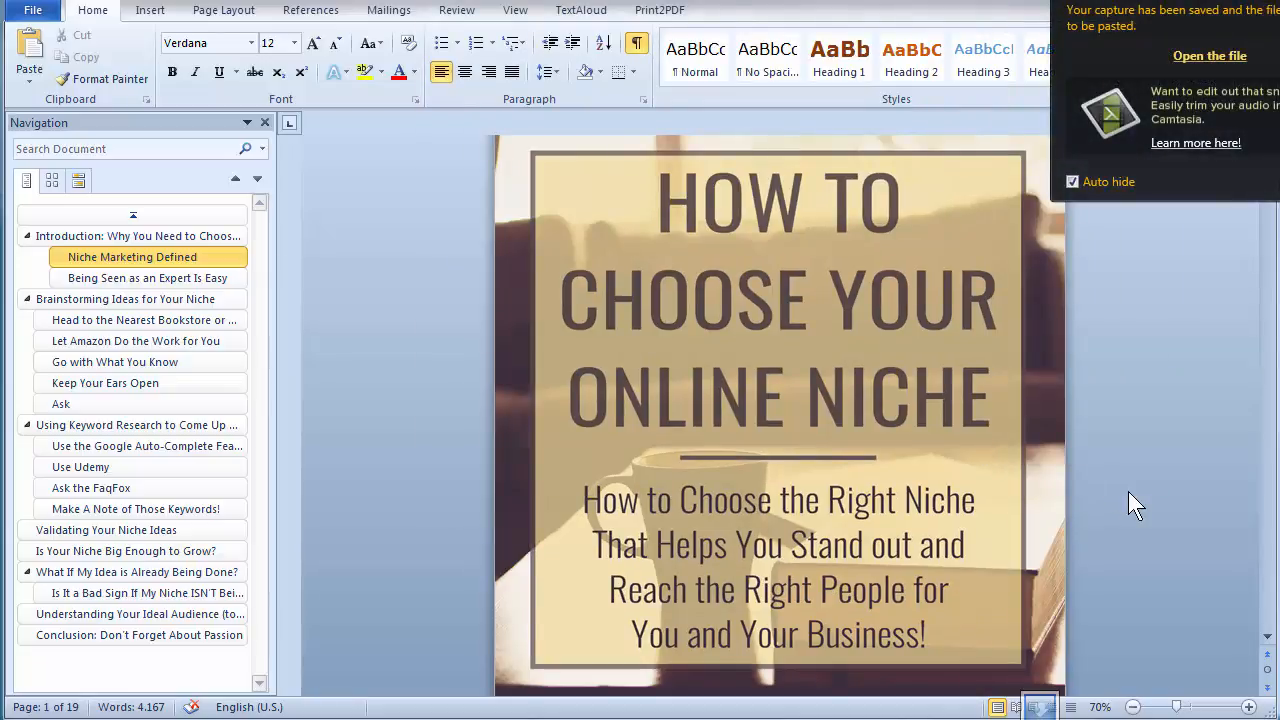
Save the keyboard picture above the Niche Marketing Defined heading as a JPEG in Imágenes, named "Niche Marketing-1.1-Keyboard close-up".
{"action": "scroll", "coordinate": [1127, 489], "scroll_direction": "down", "scroll_amount": 3}
{"action": "scroll", "coordinate": [1127, 489], "scroll_direction": "down", "scroll_amount": 20}
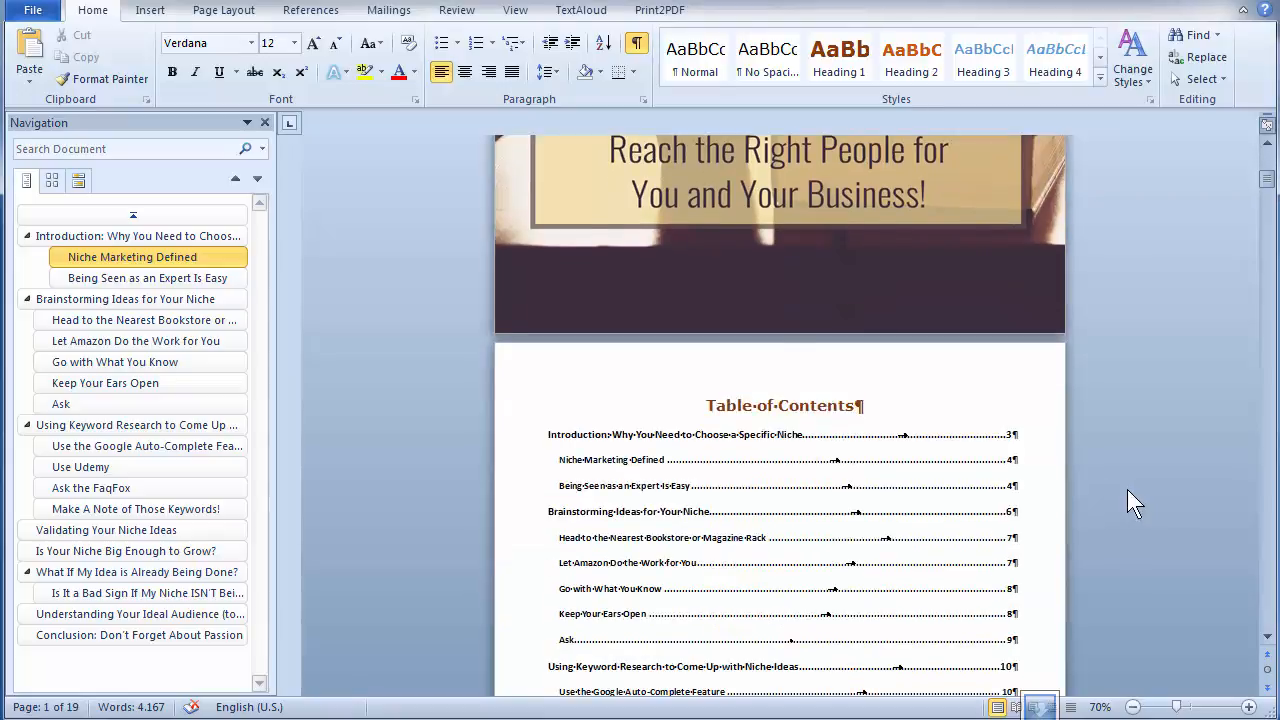
{"action": "scroll", "coordinate": [1123, 488], "scroll_direction": "down", "scroll_amount": 13}
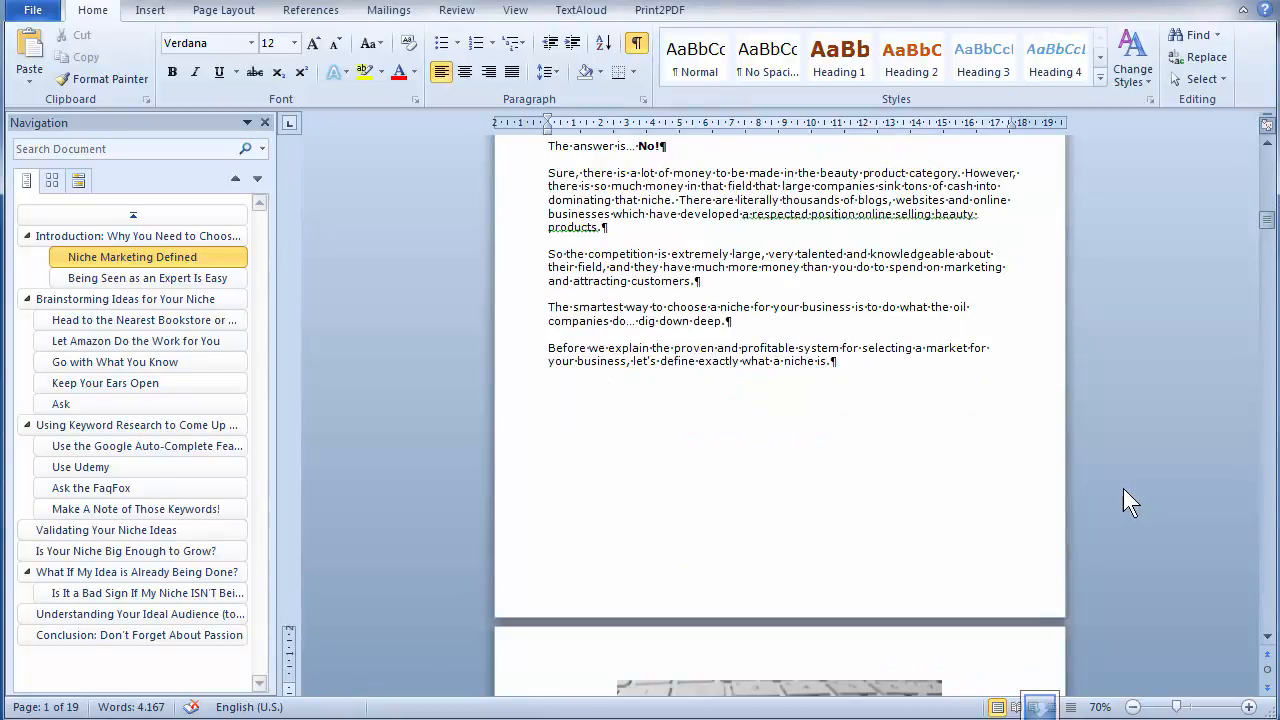
{"action": "left_click", "coordinate": [835, 385]}
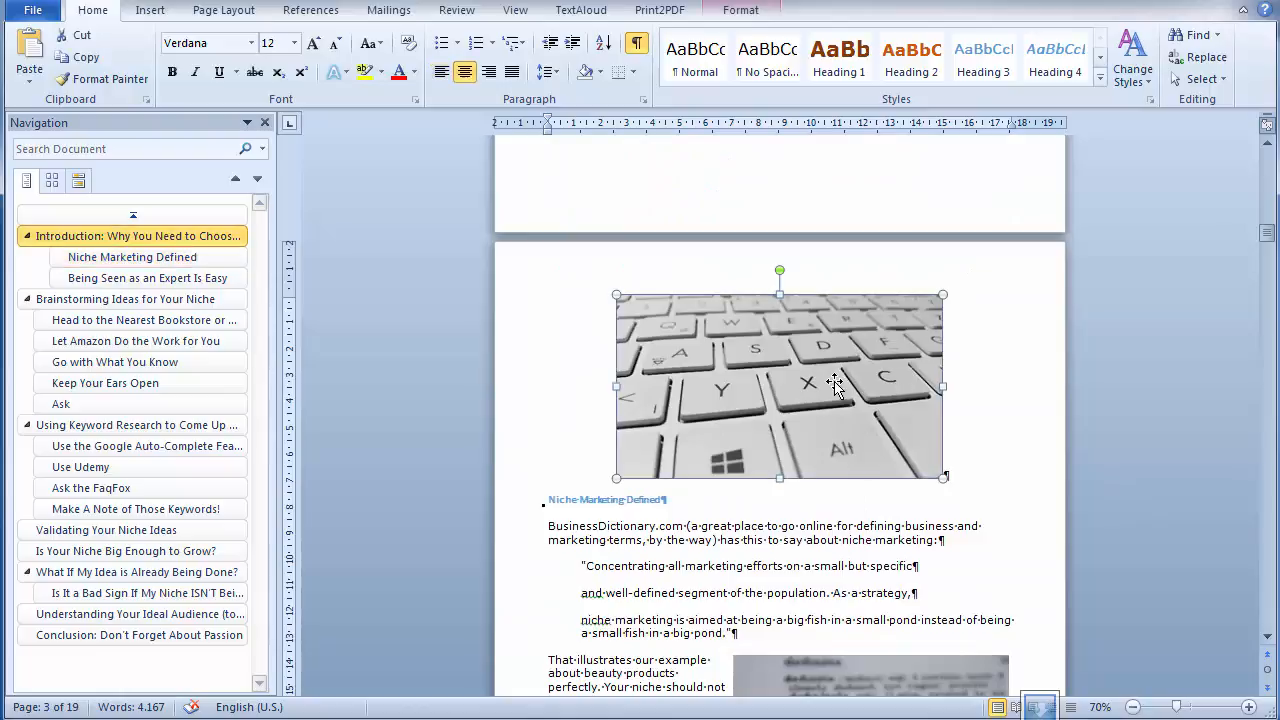
{"action": "right_click", "coordinate": [835, 383]}
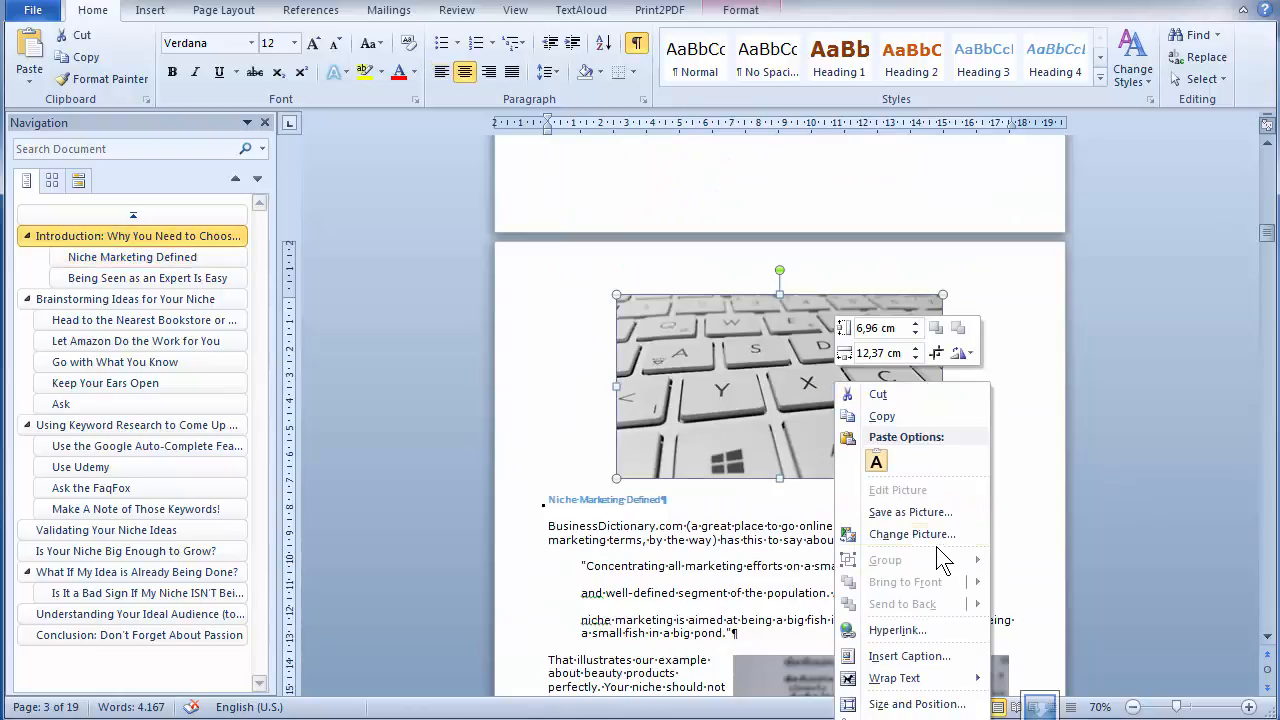
{"action": "left_click", "coordinate": [913, 512]}
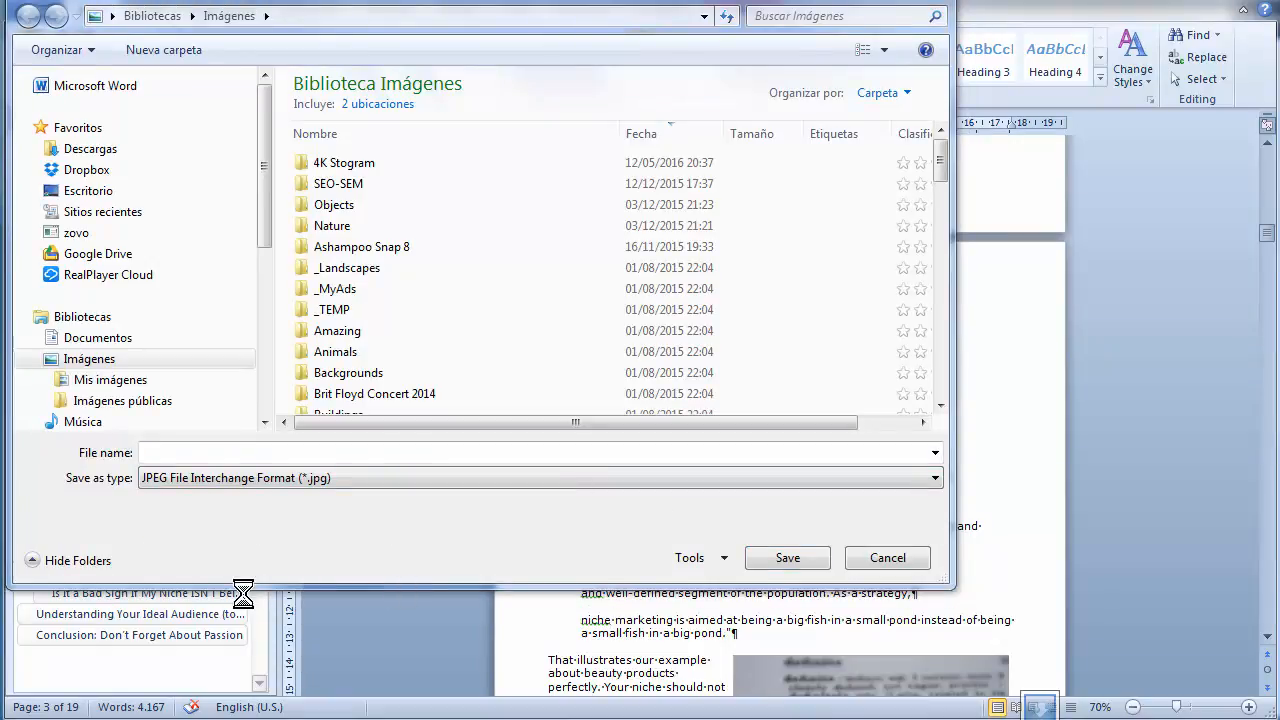
{"action": "left_click", "coordinate": [234, 451]}
{"action": "type", "text": "Niche Marketing 1.1-Keyboard close-up"}
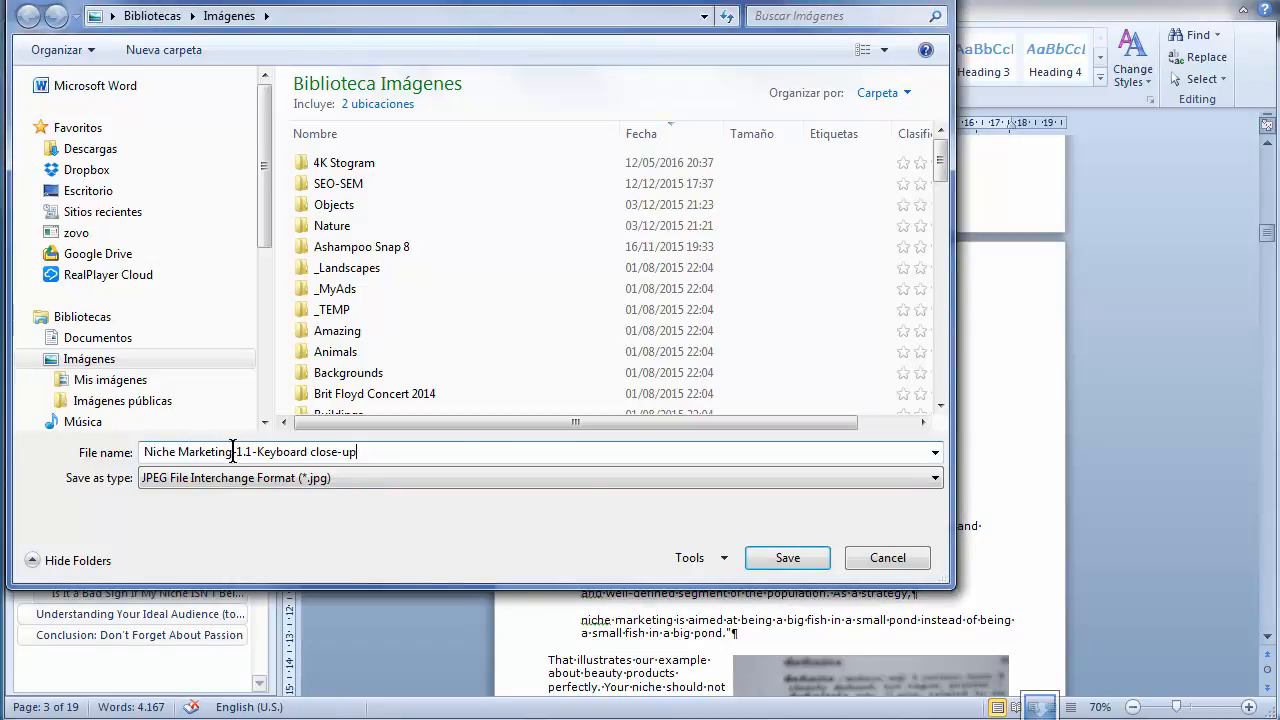
{"action": "left_click_drag", "start_coordinate": [236, 452], "coordinate": [90, 440]}
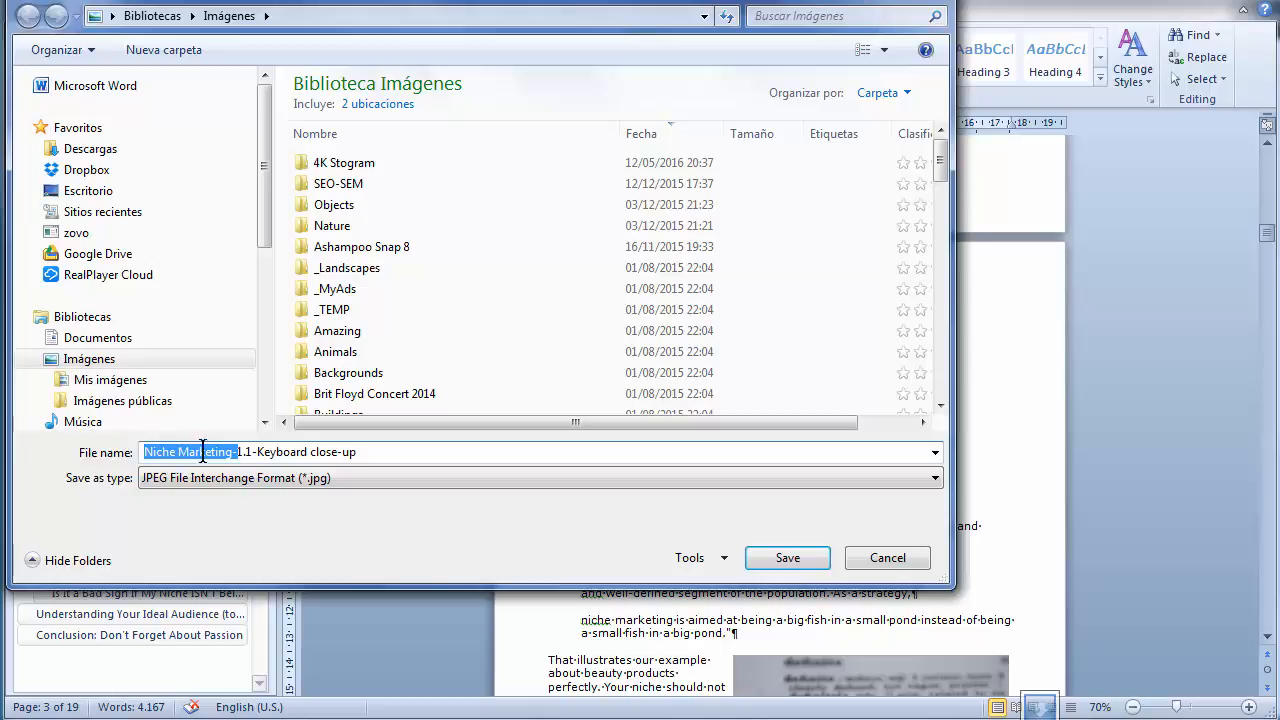
{"action": "left_click", "coordinate": [246, 451]}
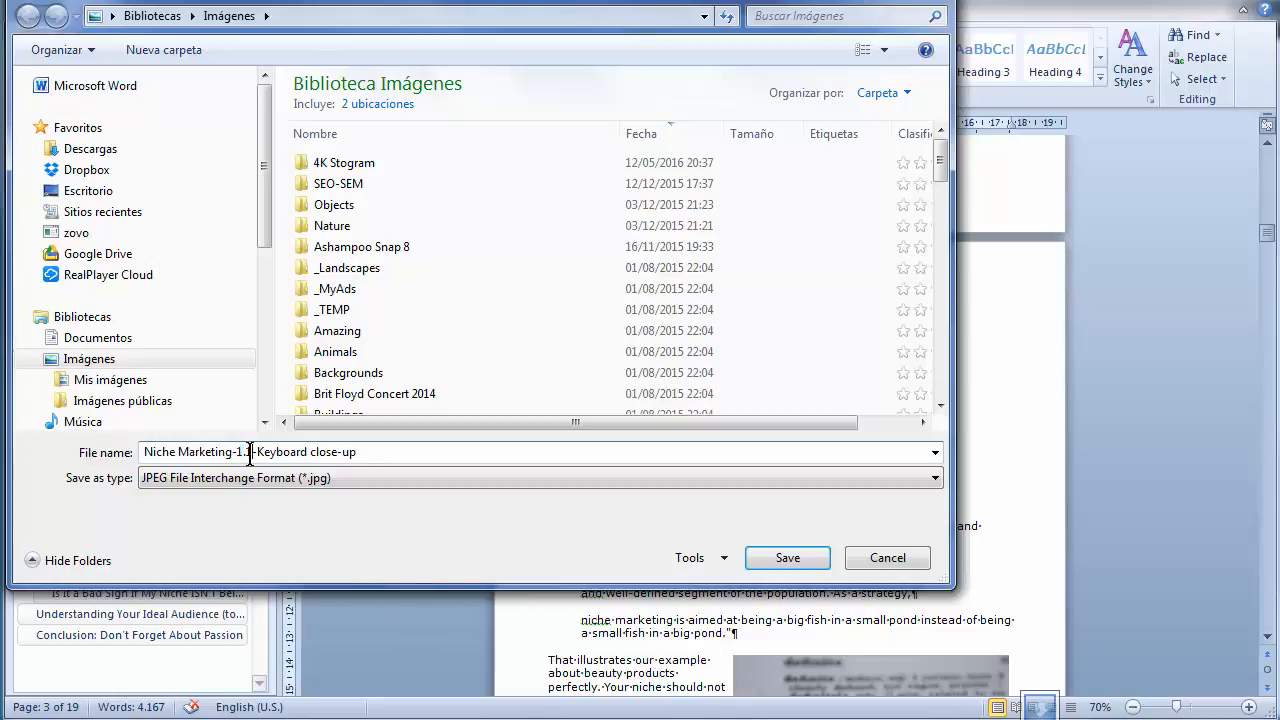
{"action": "left_click_drag", "start_coordinate": [250, 452], "coordinate": [245, 452]}
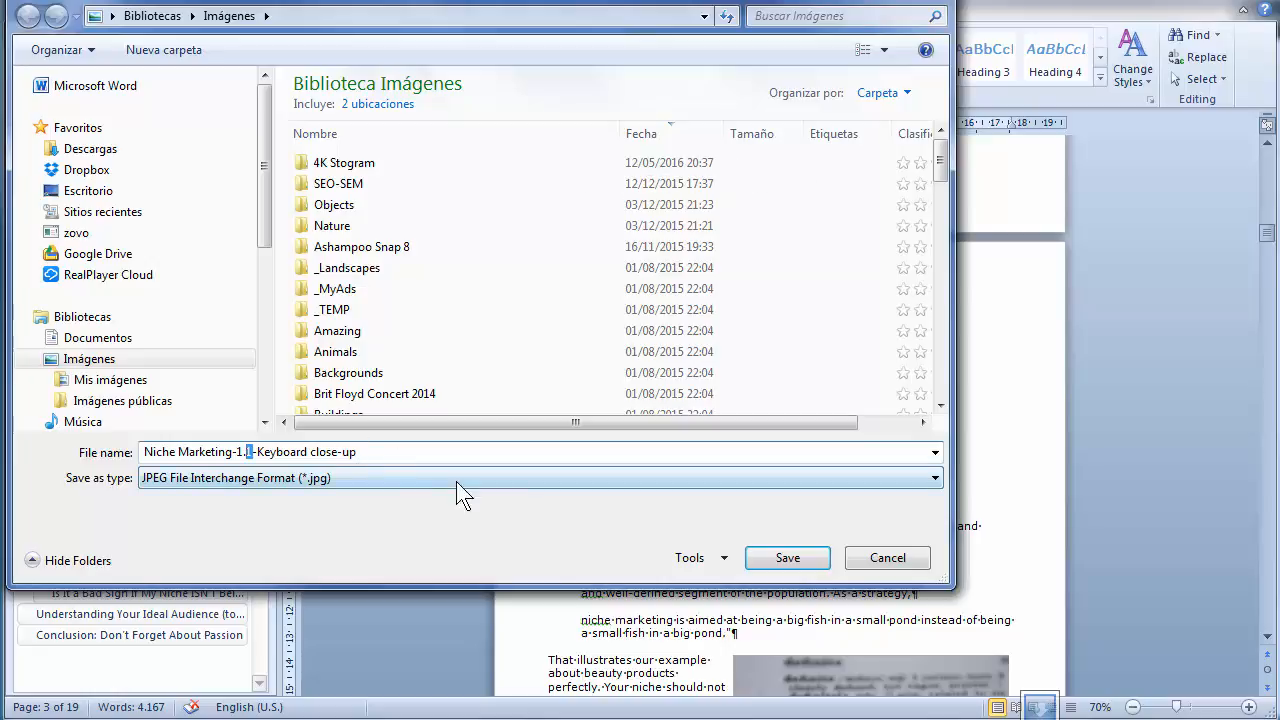
{"action": "left_click", "coordinate": [797, 567]}
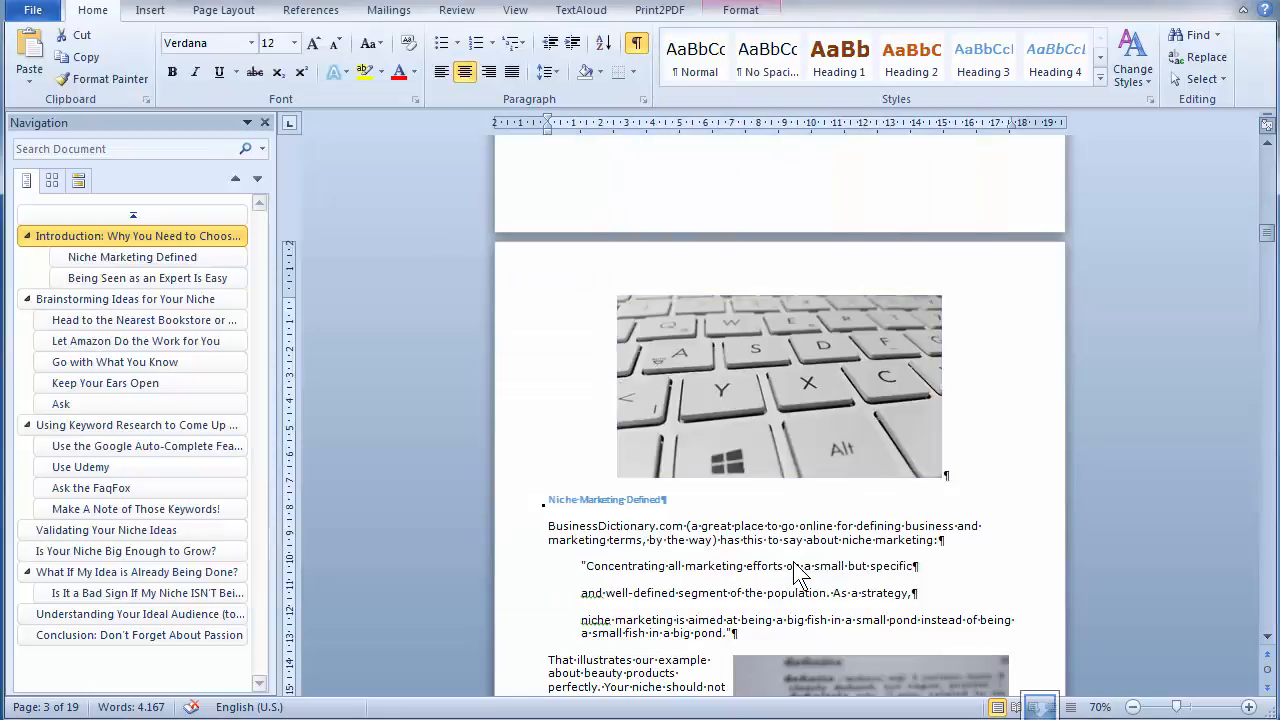
Save the dictionary picture below the niche marketing definition as a JPEG in Imágenes, named "Niche Marketing-1.2-Definition in dictionary".
{"action": "scroll", "coordinate": [833, 568], "scroll_direction": "down", "scroll_amount": 3}
{"action": "left_click", "coordinate": [833, 568]}
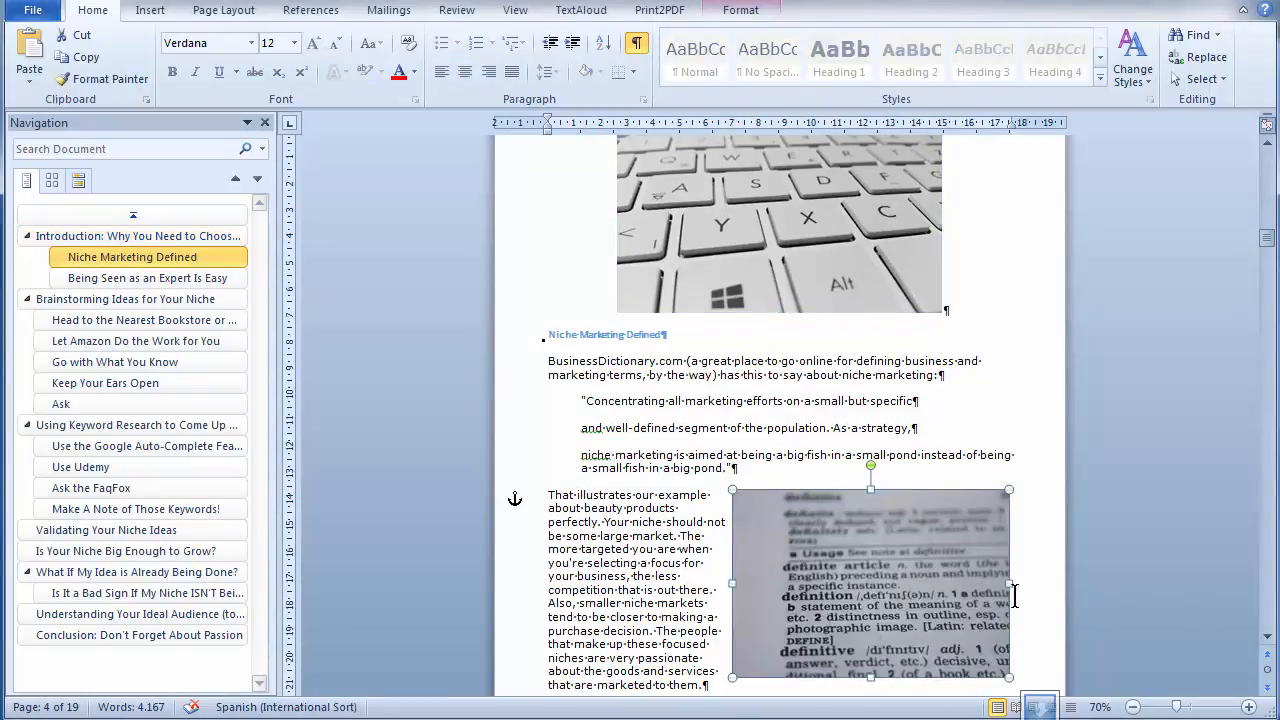
{"action": "right_click", "coordinate": [956, 606]}
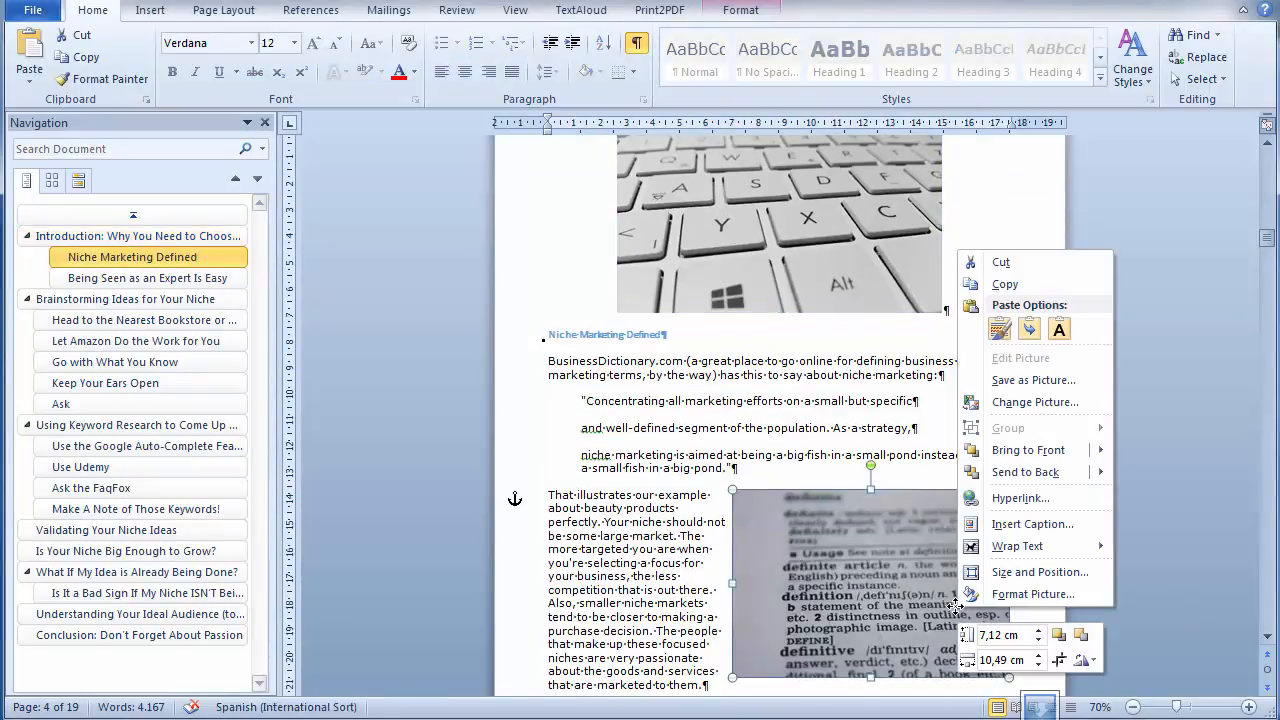
{"action": "left_click", "coordinate": [1024, 381]}
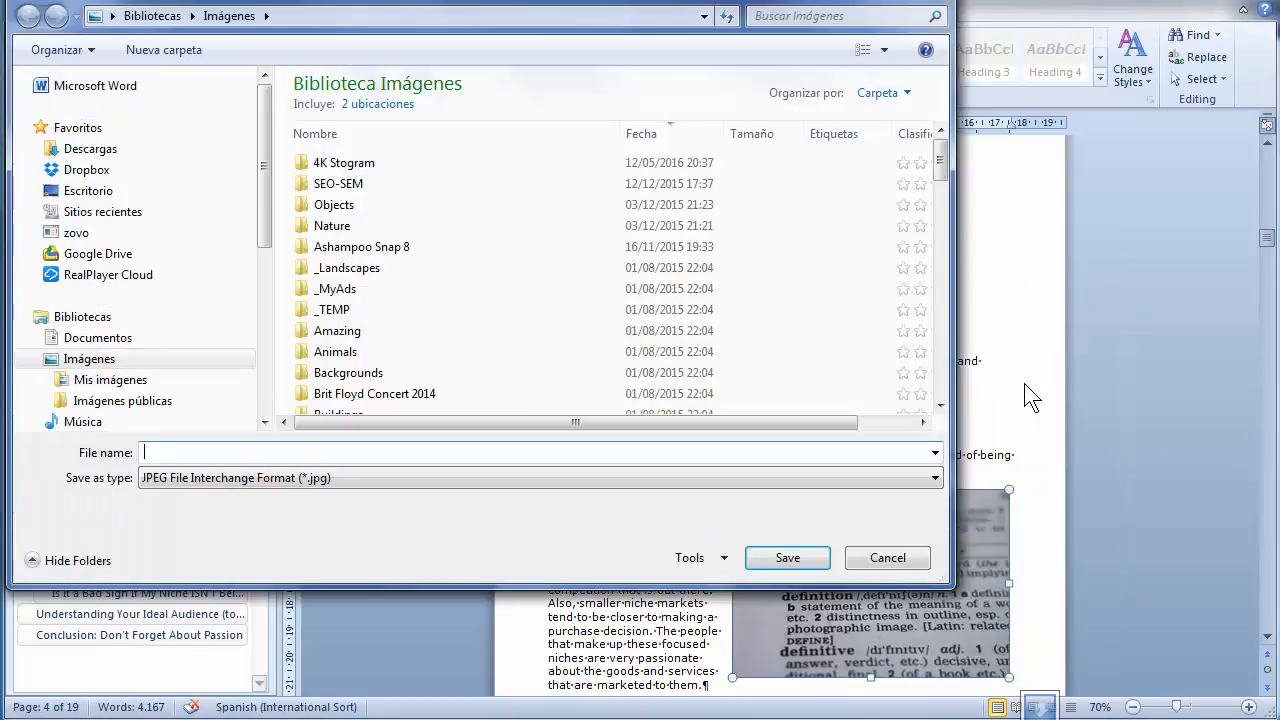
{"action": "type", "text": "Niche Marketing-1.2-Definition in dictionary"}
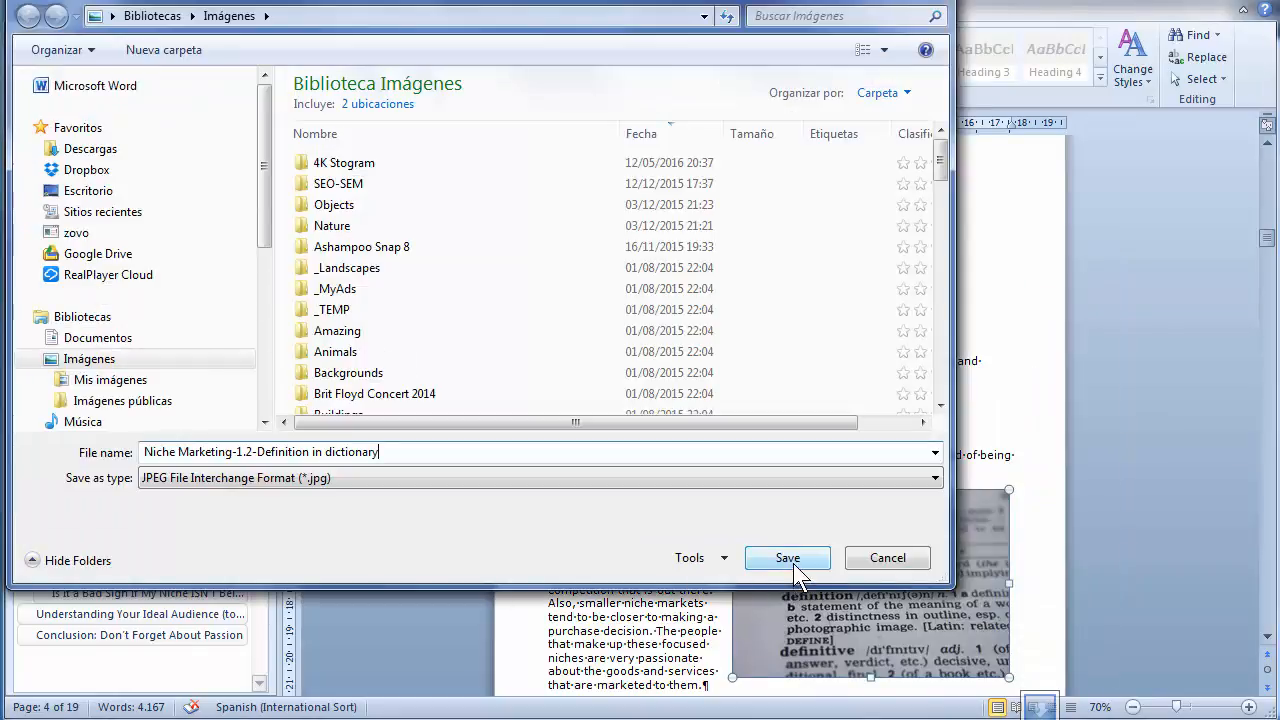
{"action": "key", "text": "ctrl+a"}
{"action": "left_click", "coordinate": [247, 451]}
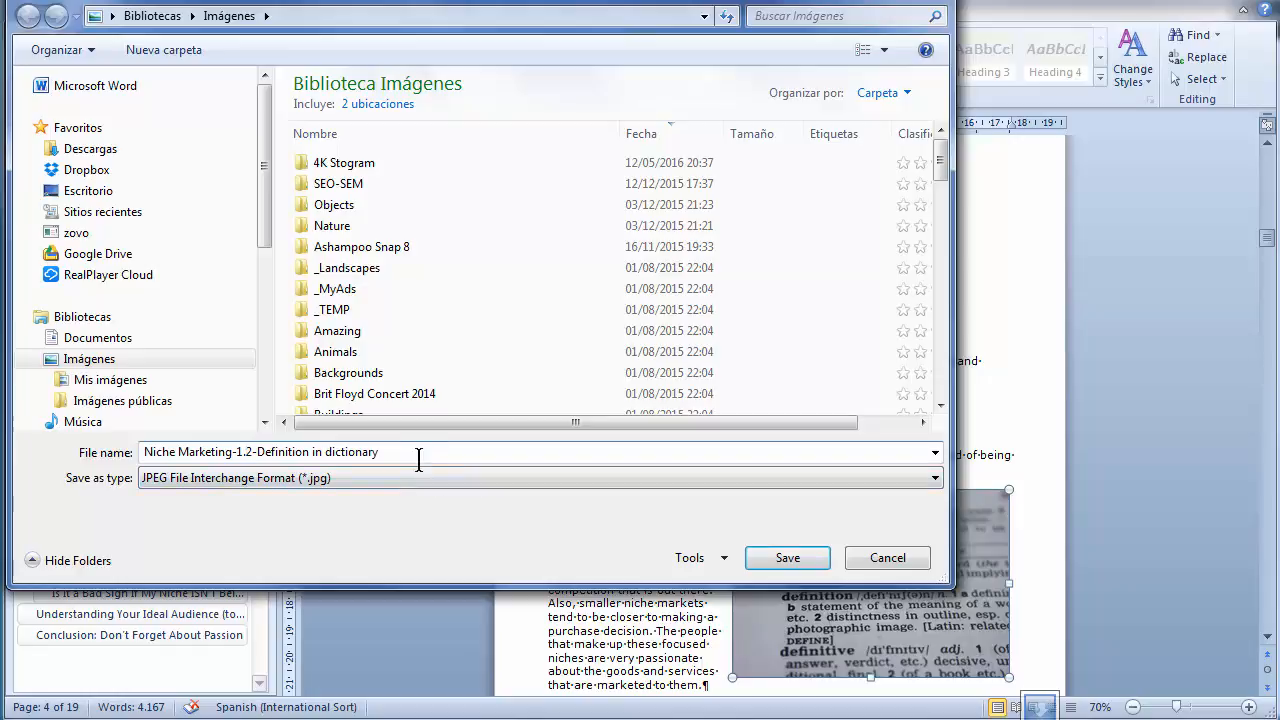
{"action": "left_click", "coordinate": [786, 567]}
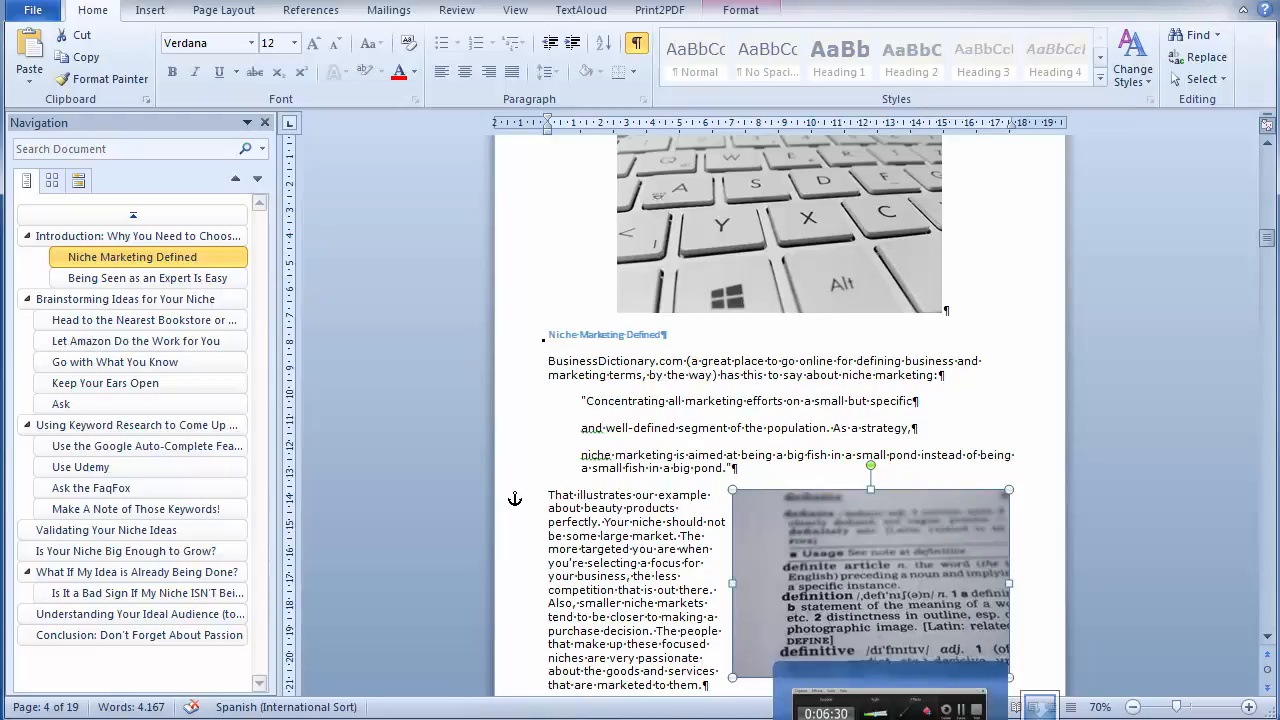
Switch to the Imágenes library in Windows Explorer and review the names and numbering of the saved Niche Marketing images.
{"action": "mouse_move", "coordinate": [501, 718]}
{"action": "left_click", "coordinate": [375, 650]}
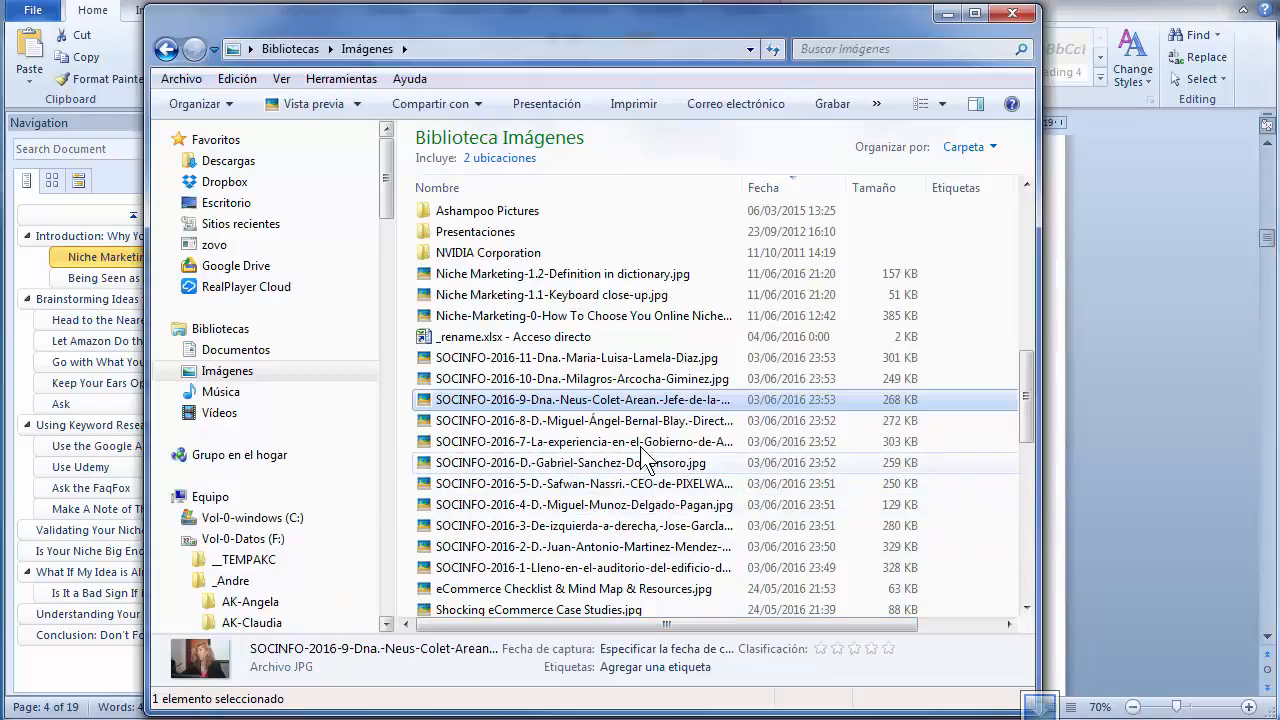
{"action": "left_click", "coordinate": [535, 316]}
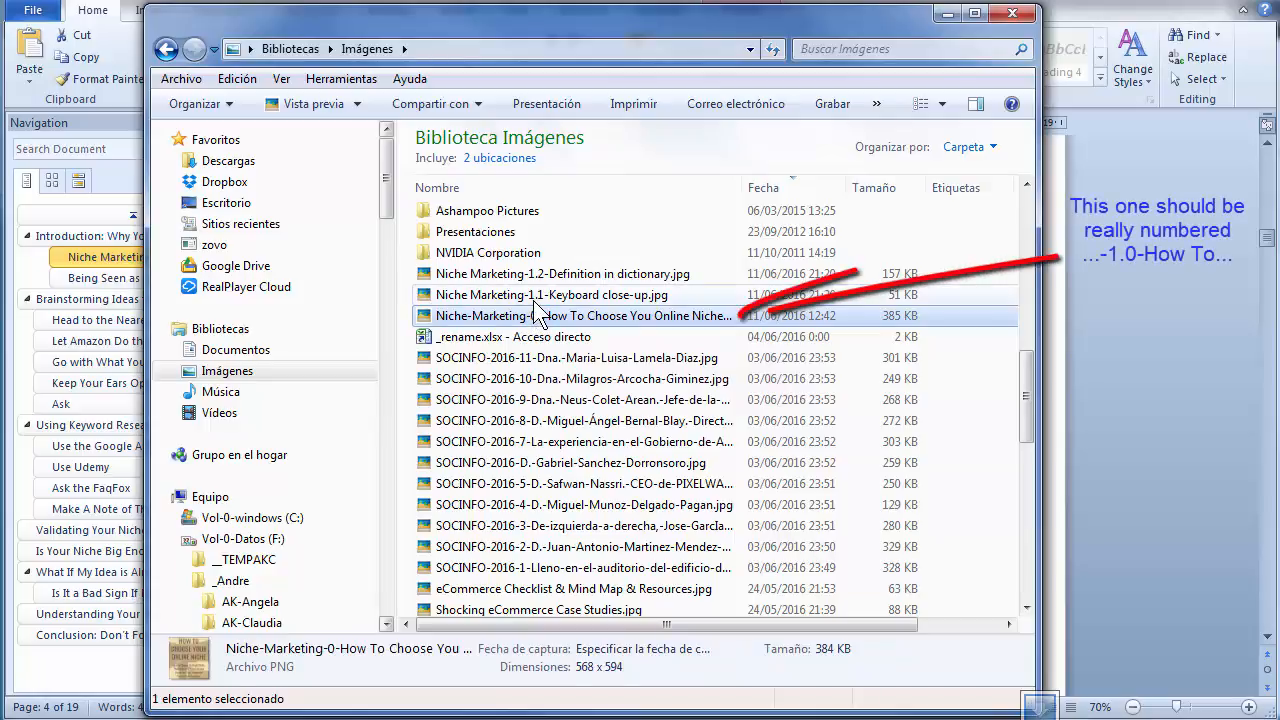
{"action": "left_click", "coordinate": [535, 296]}
{"action": "left_click", "coordinate": [527, 279]}
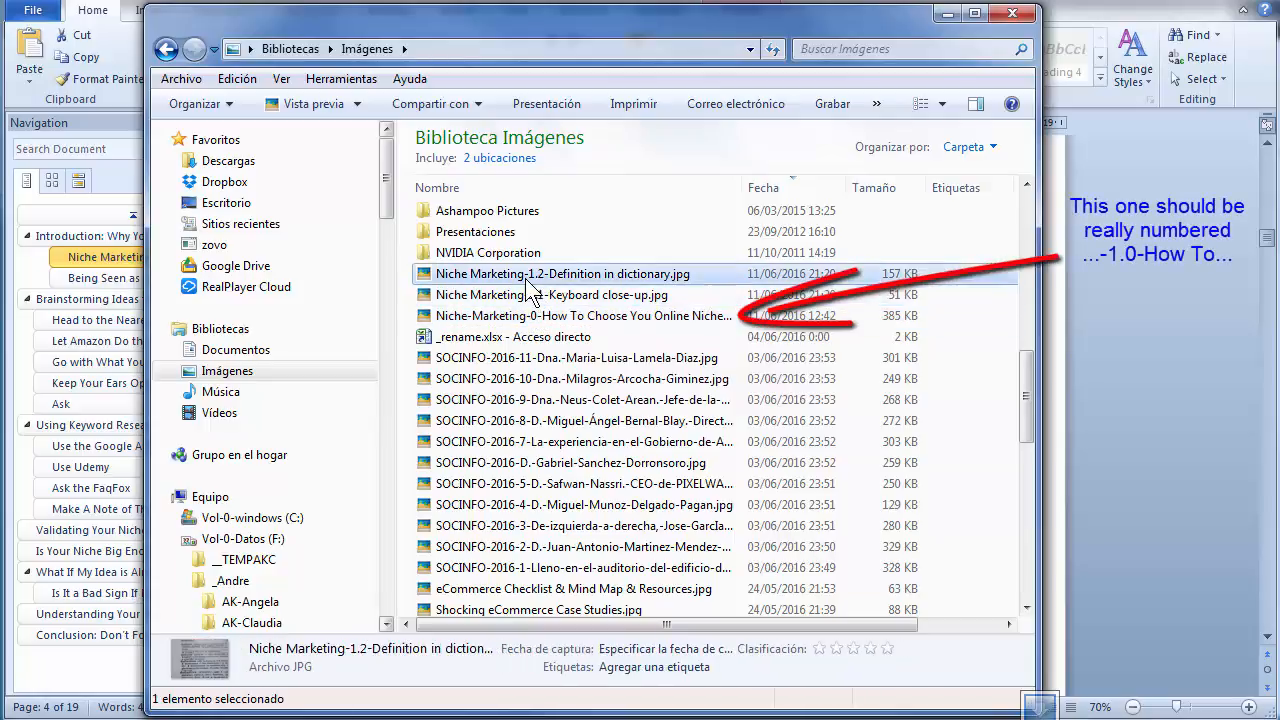
Select the run of SOCINFO-2016 images, from number 11 through number 1, to examine their keyword-and-number naming pattern.
{"action": "left_click", "coordinate": [543, 362]}
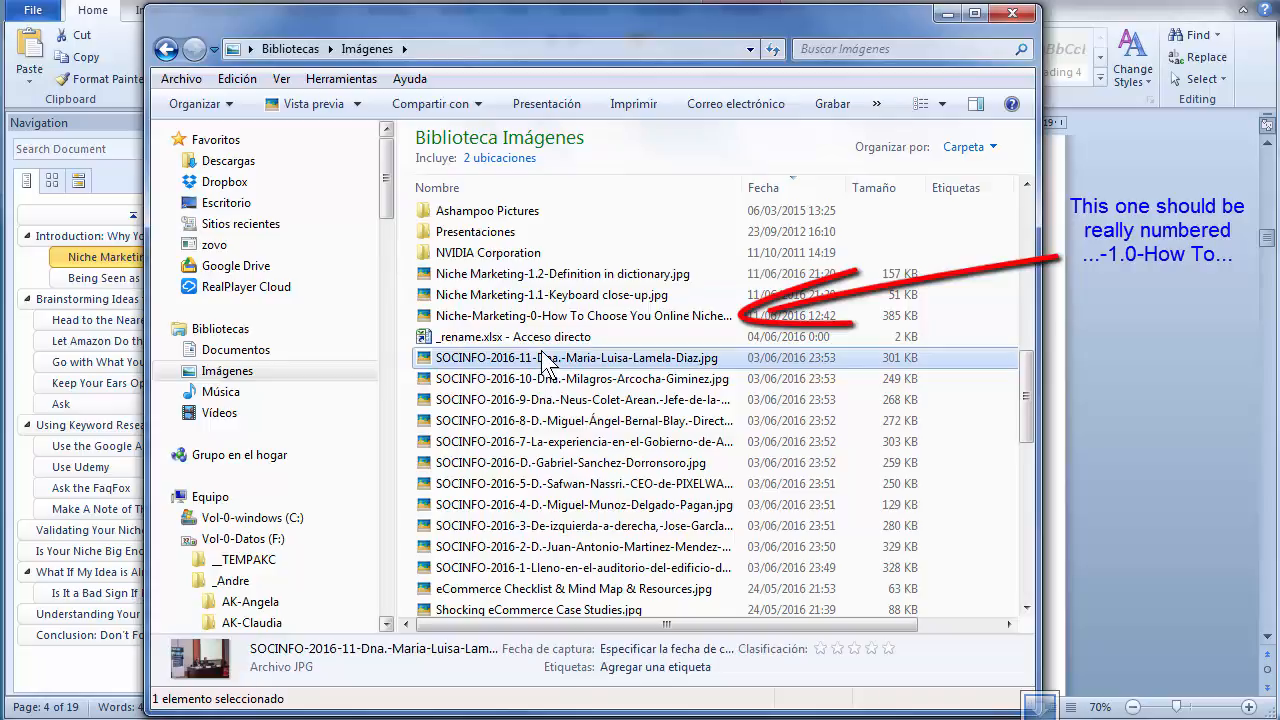
{"action": "key", "text": "shift+Down"}
{"action": "key", "text": "shift+Down"}
{"action": "key", "text": "shift+Down"}
{"action": "key", "text": "shift+Down"}
{"action": "key", "text": "shift+Down"}
{"action": "key", "text": "shift+Down"}
{"action": "key", "text": "shift+Down"}
{"action": "key", "text": "shift+Down"}
{"action": "key", "text": "shift+Down"}
{"action": "key", "text": "shift+Down"}
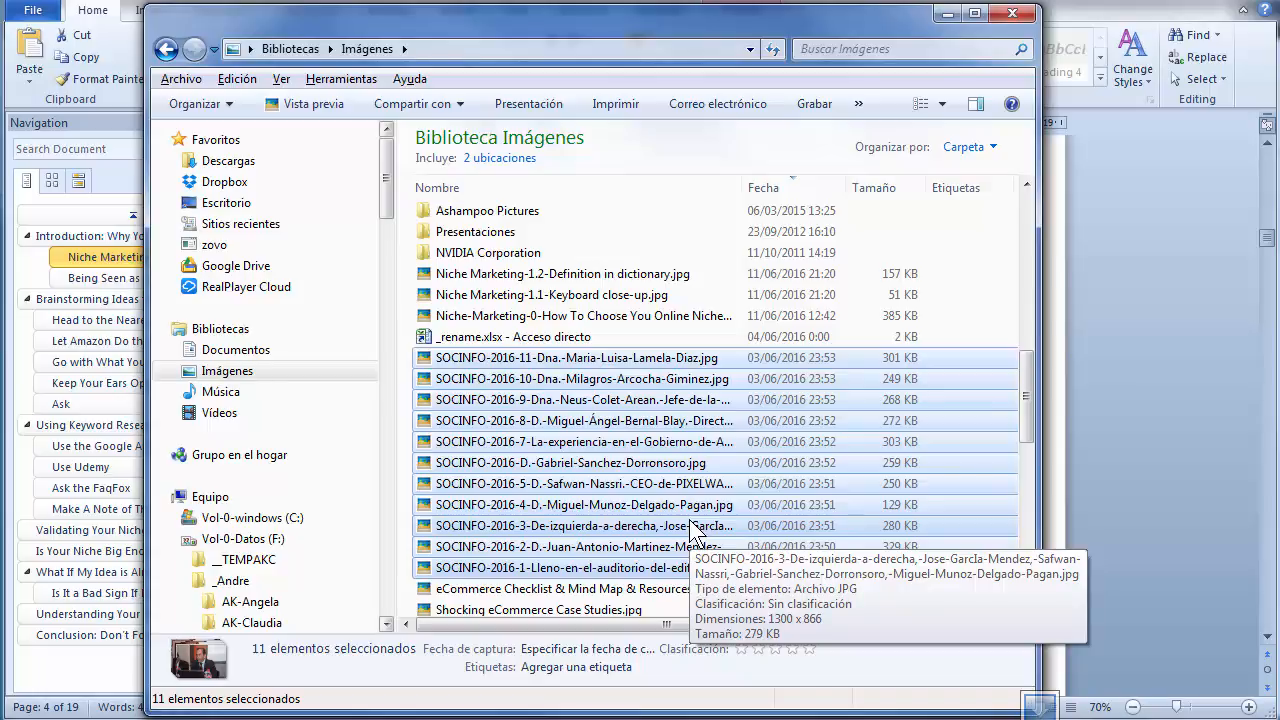
Start a Snagit image conversion for the Niche-Marketing-0 cover PNG and proceed with it as the only file to convert.
{"action": "left_click", "coordinate": [546, 274]}
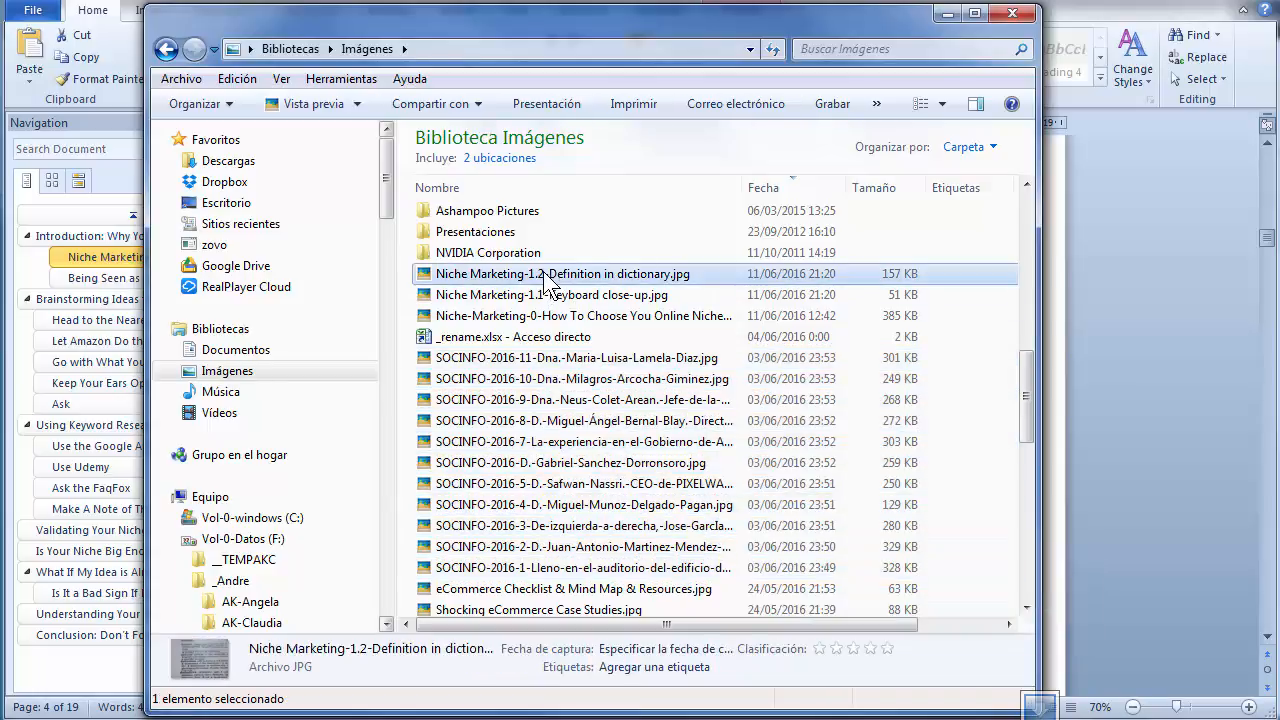
{"action": "left_click", "coordinate": [576, 316]}
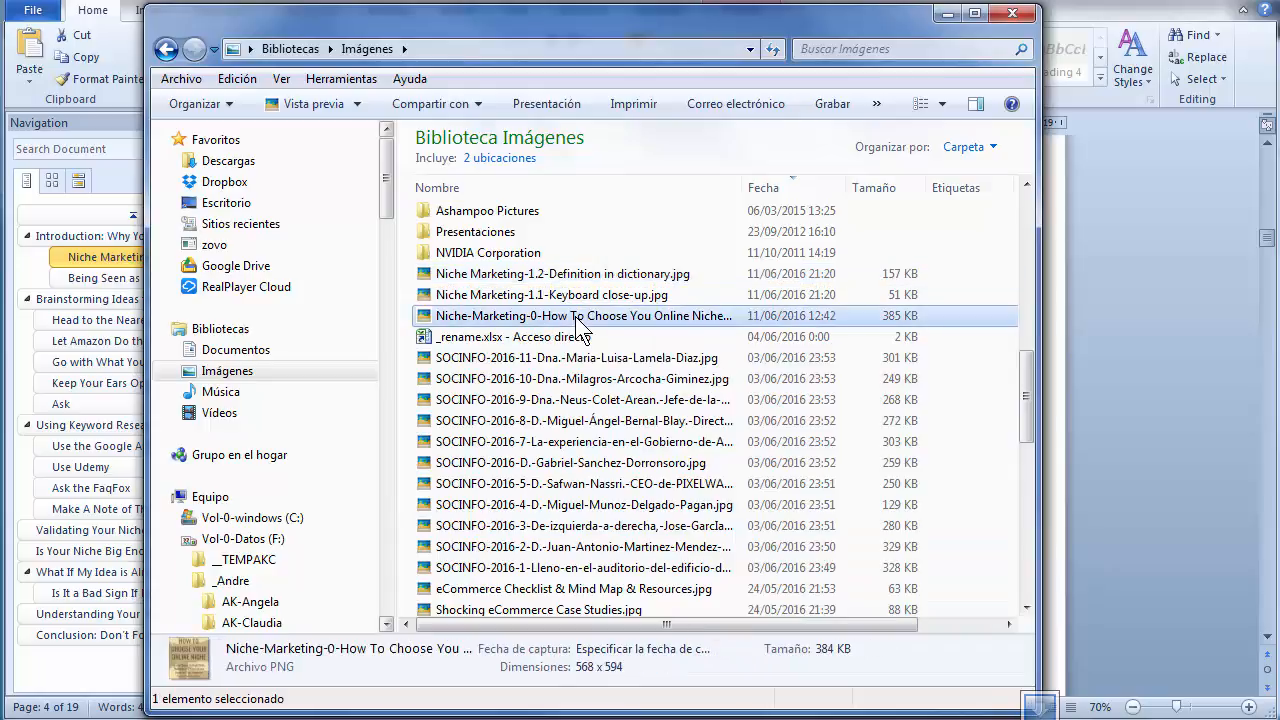
{"action": "double_click", "coordinate": [565, 314]}
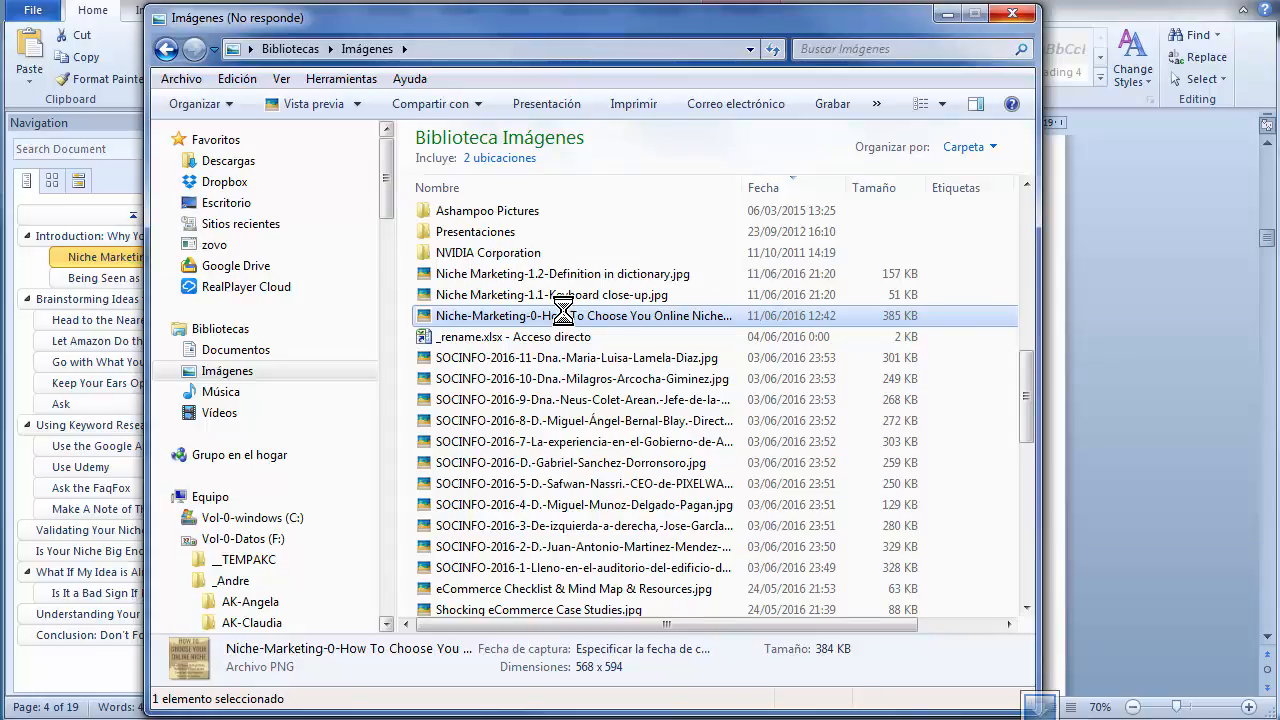
{"action": "right_click", "coordinate": [563, 313]}
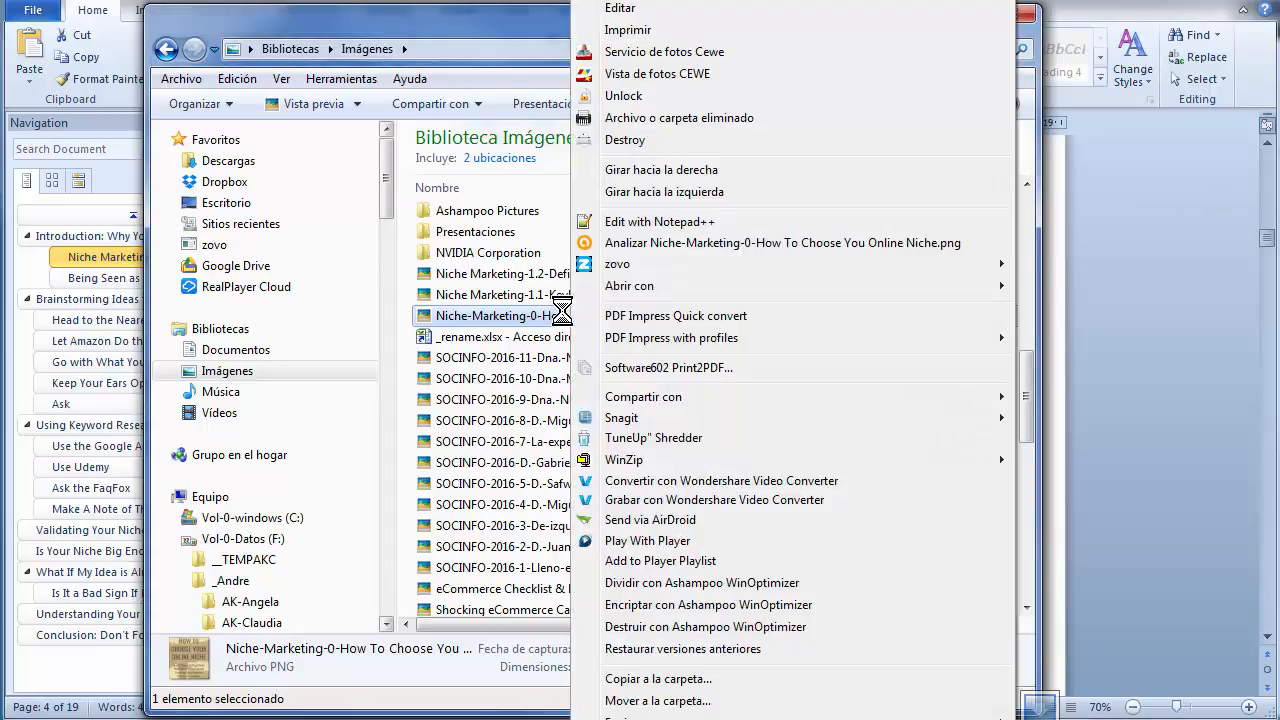
{"action": "mouse_move", "coordinate": [632, 420]}
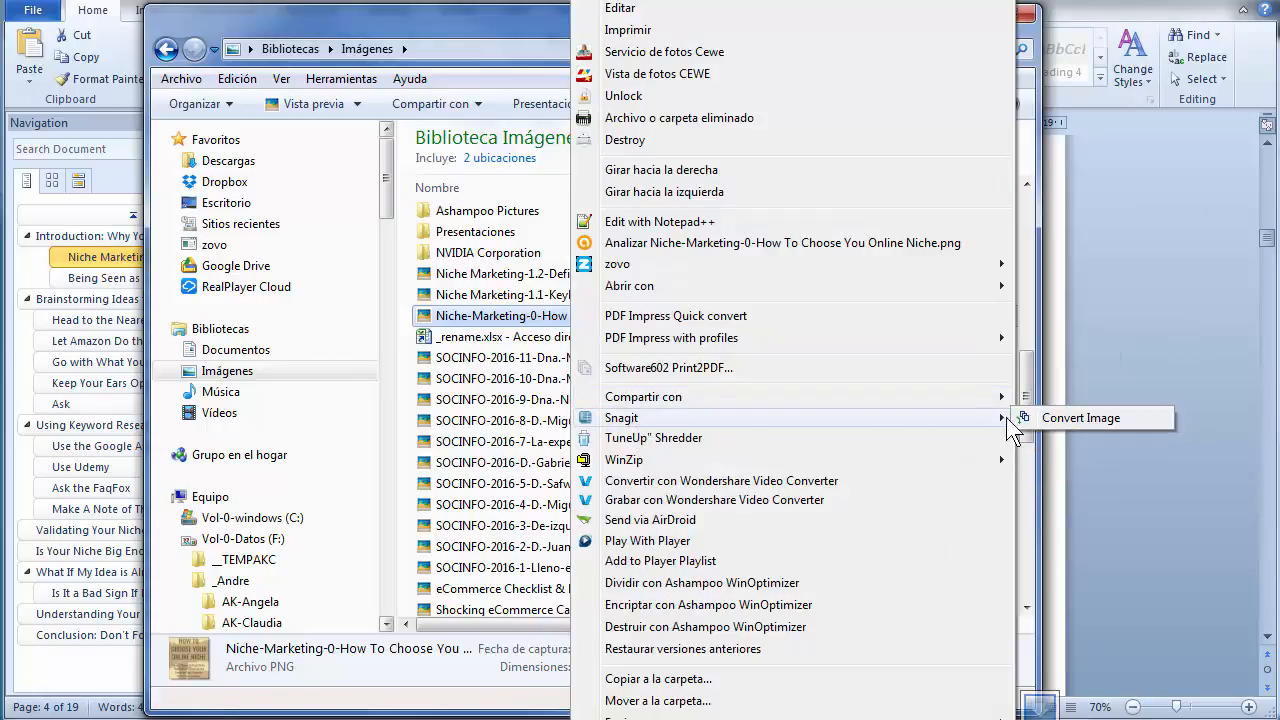
{"action": "left_click", "coordinate": [1097, 415]}
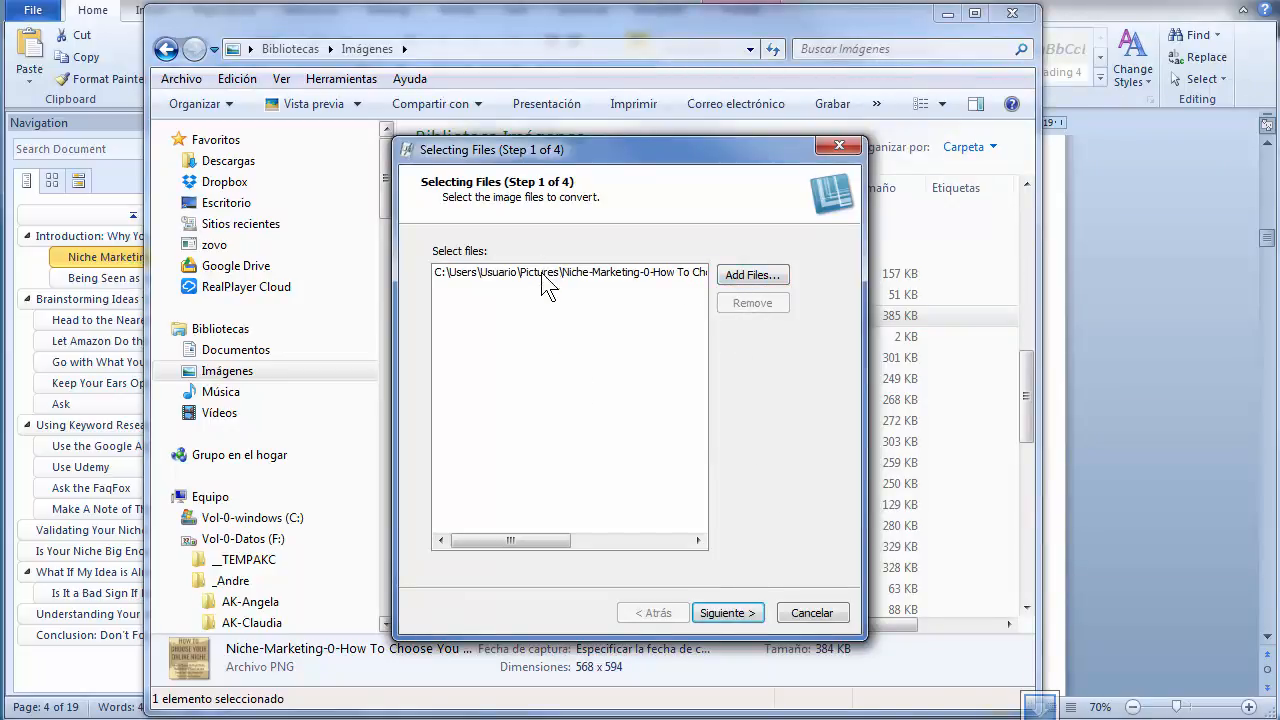
{"action": "left_click", "coordinate": [727, 613]}
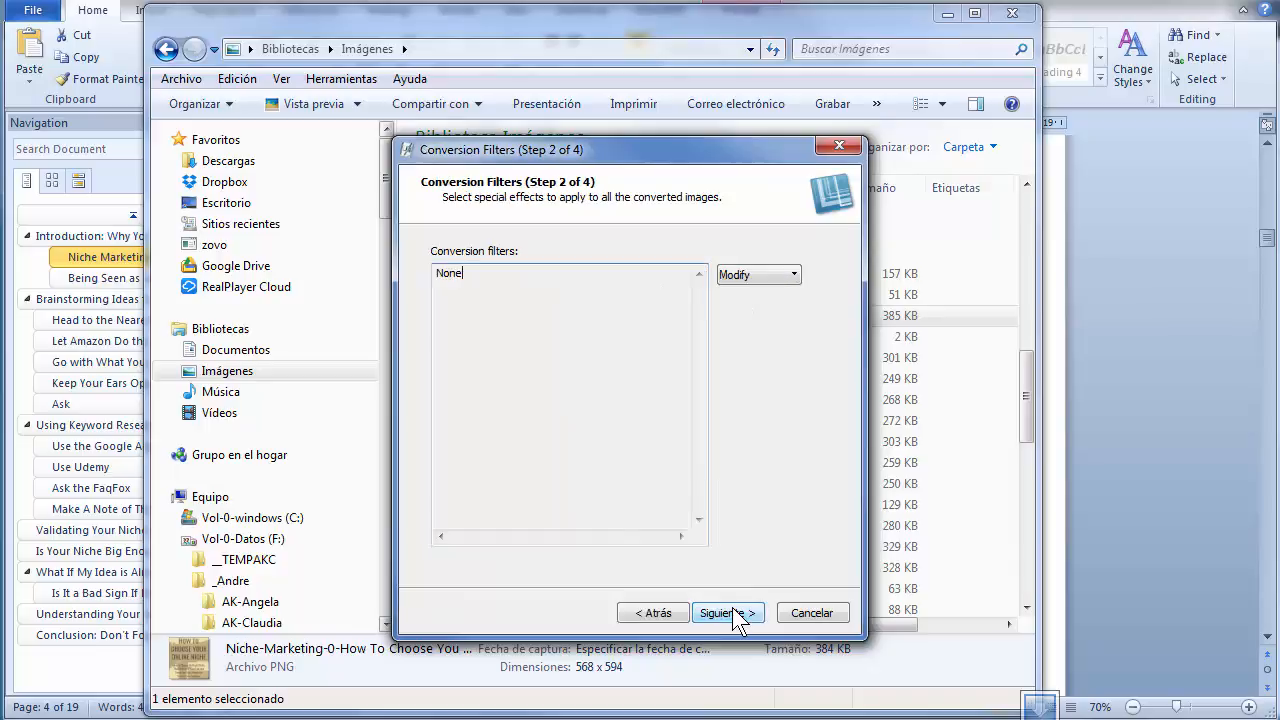
Add an image scaling filter to the conversion that scales the image to a width of 740 pixels.
{"action": "left_click", "coordinate": [753, 267]}
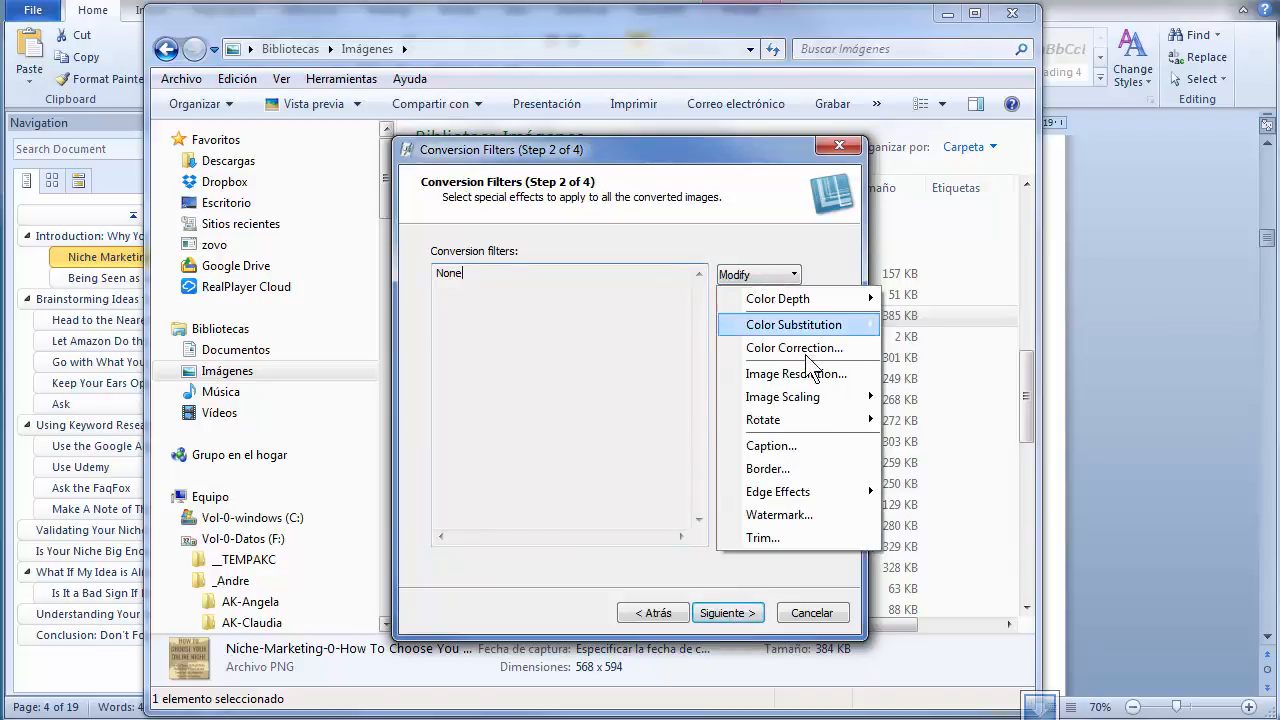
{"action": "mouse_move", "coordinate": [843, 397]}
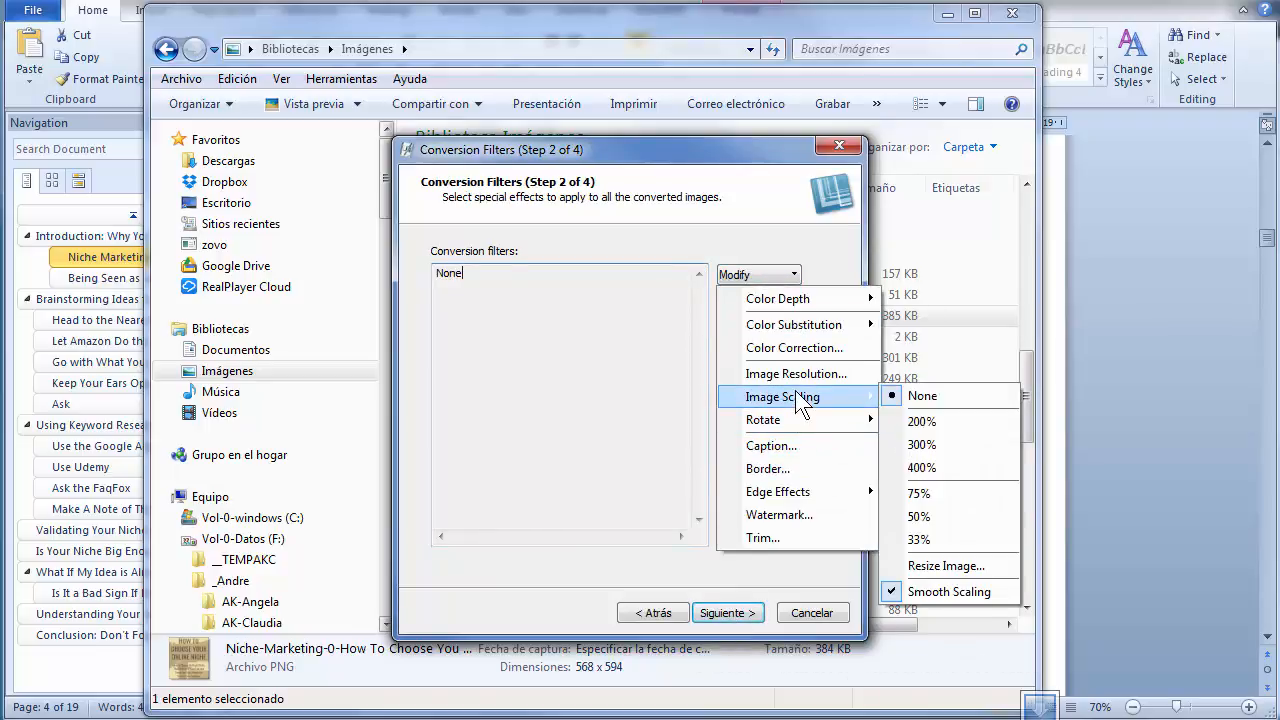
{"action": "left_click", "coordinate": [936, 566]}
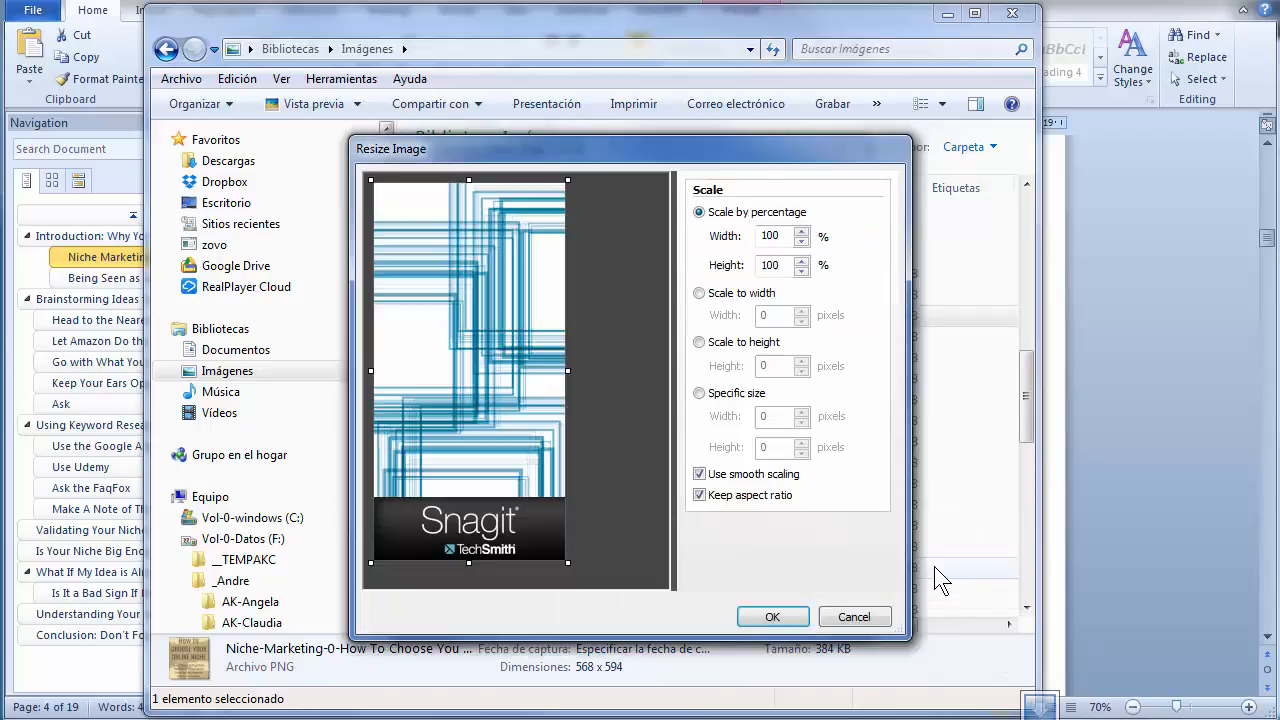
{"action": "left_click", "coordinate": [699, 294]}
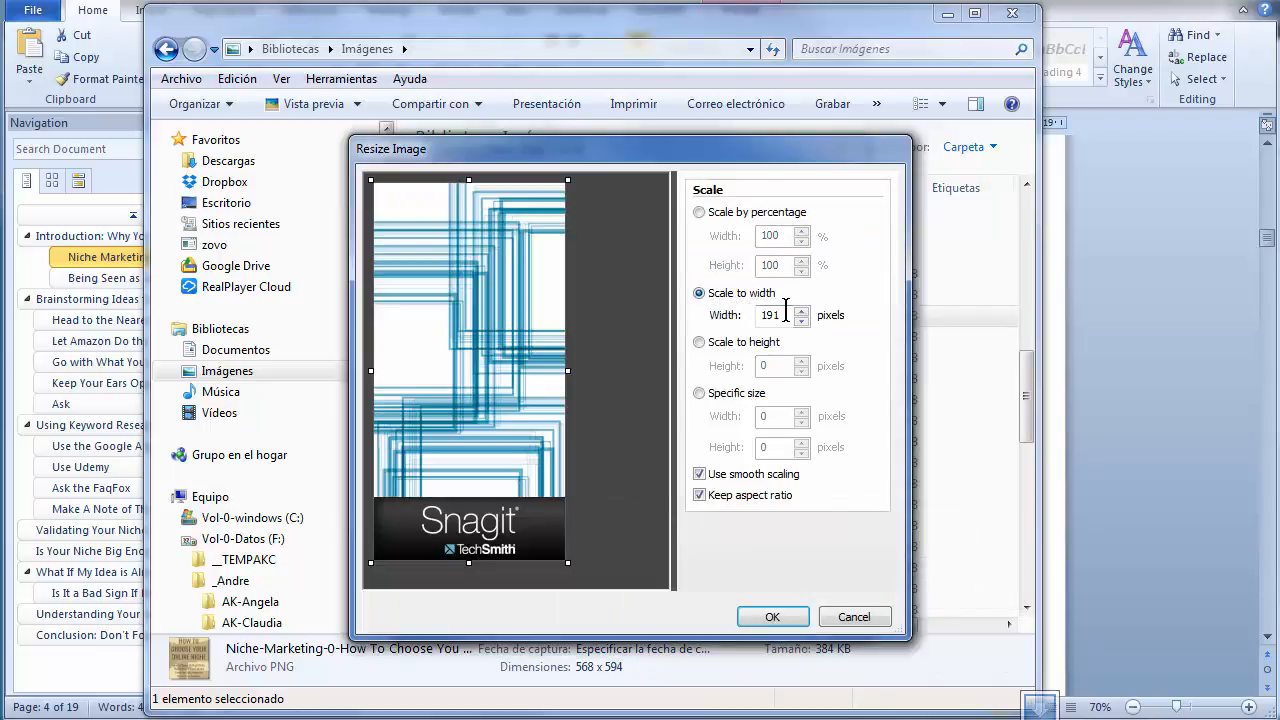
{"action": "double_click", "coordinate": [786, 313]}
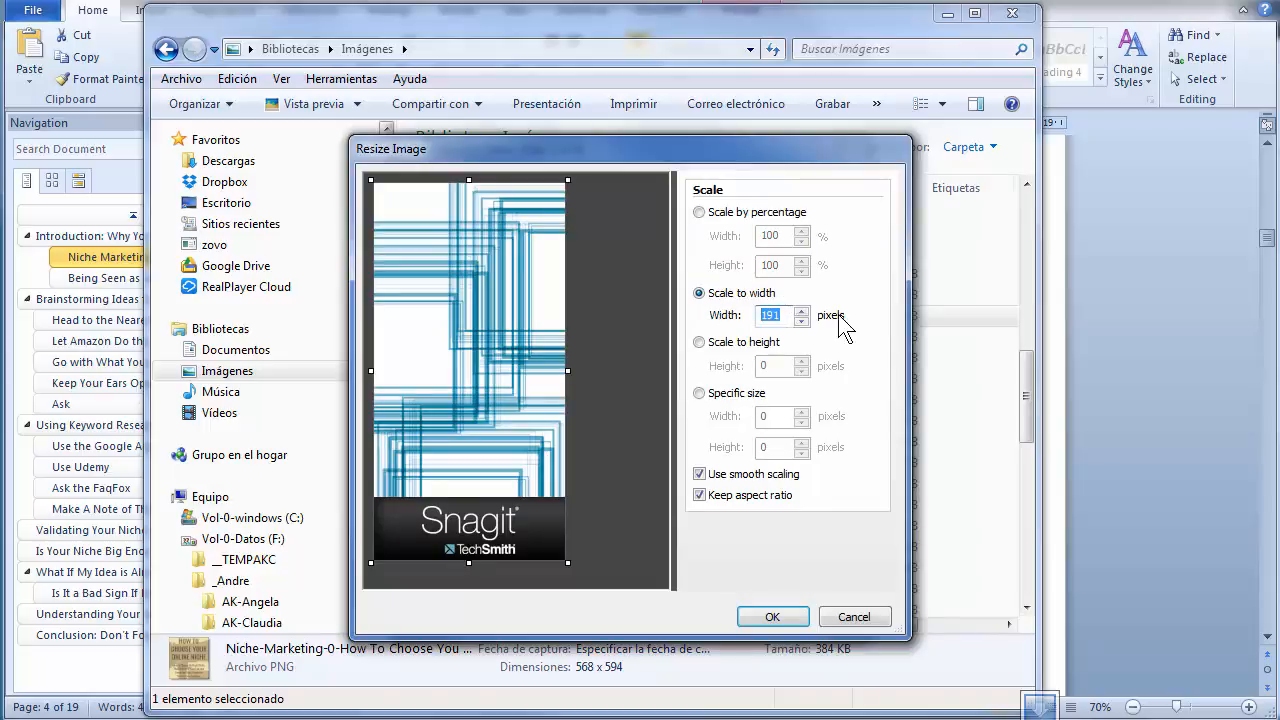
{"action": "type", "text": "740"}
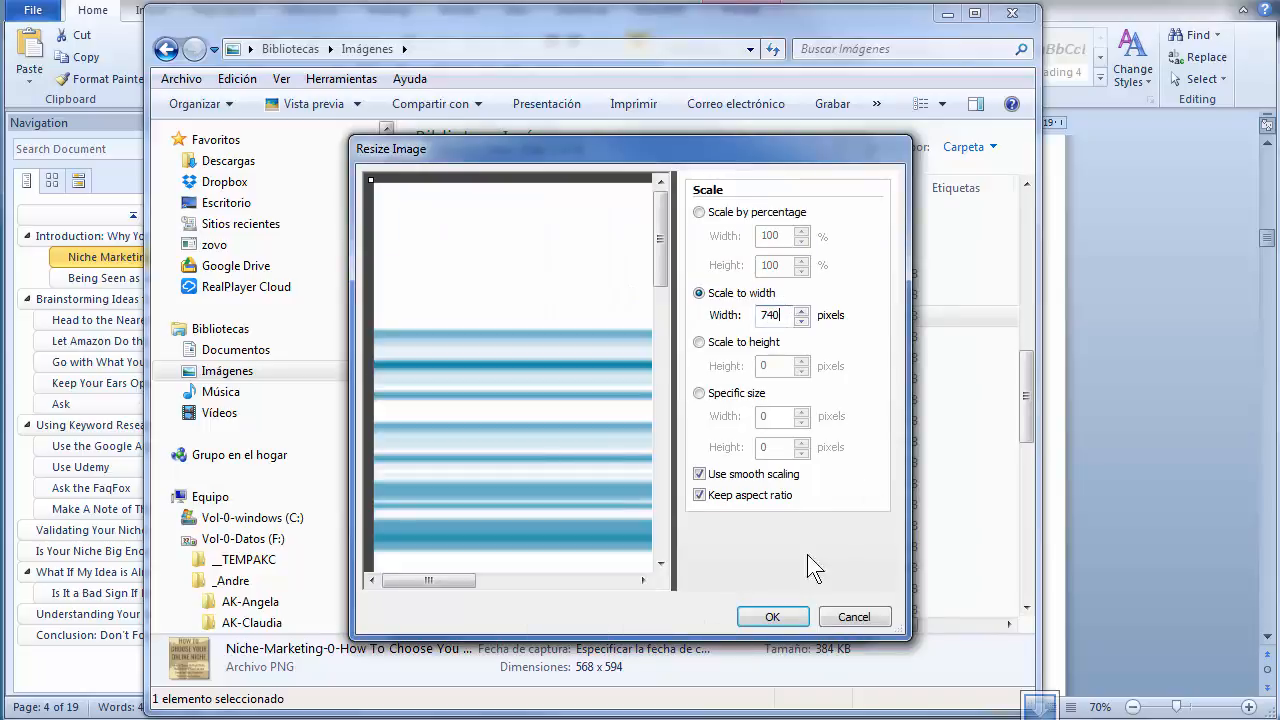
{"action": "left_click", "coordinate": [768, 616]}
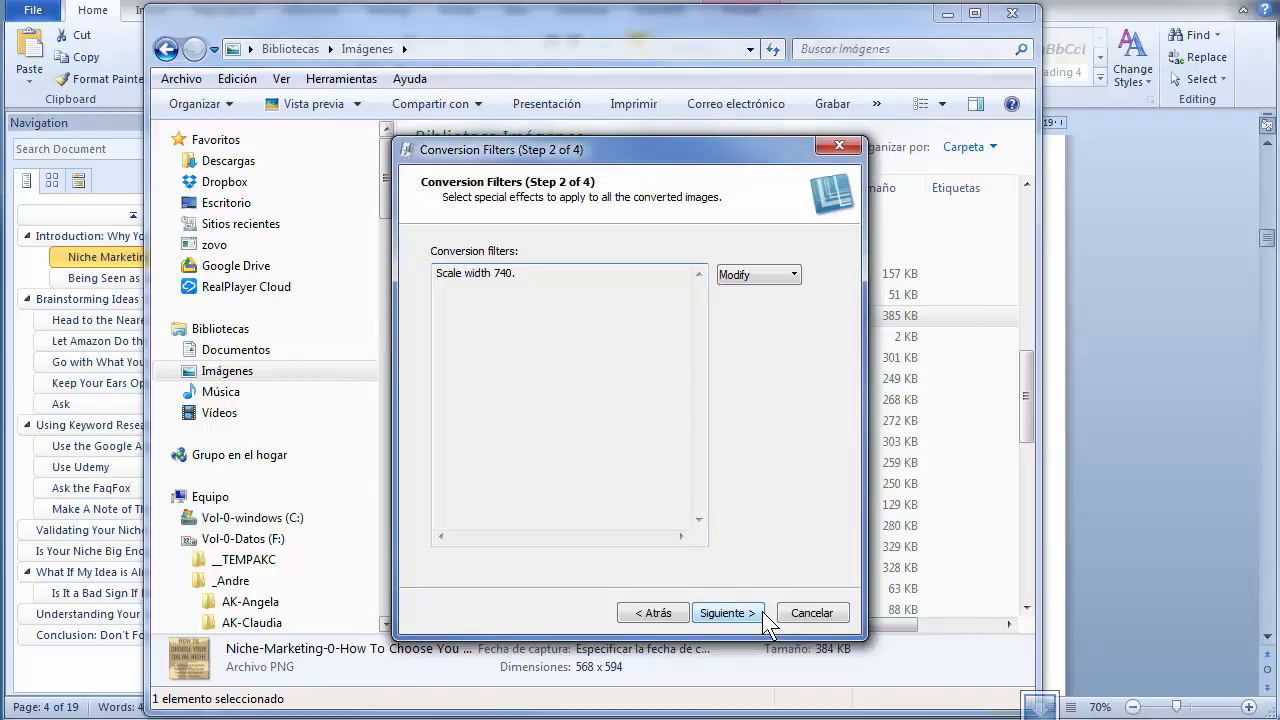
Set the conversion's output directory to F:\AK-MyWebs-W\morpheus-int.com\freewordpresstutorial.com.
{"action": "left_click", "coordinate": [735, 617]}
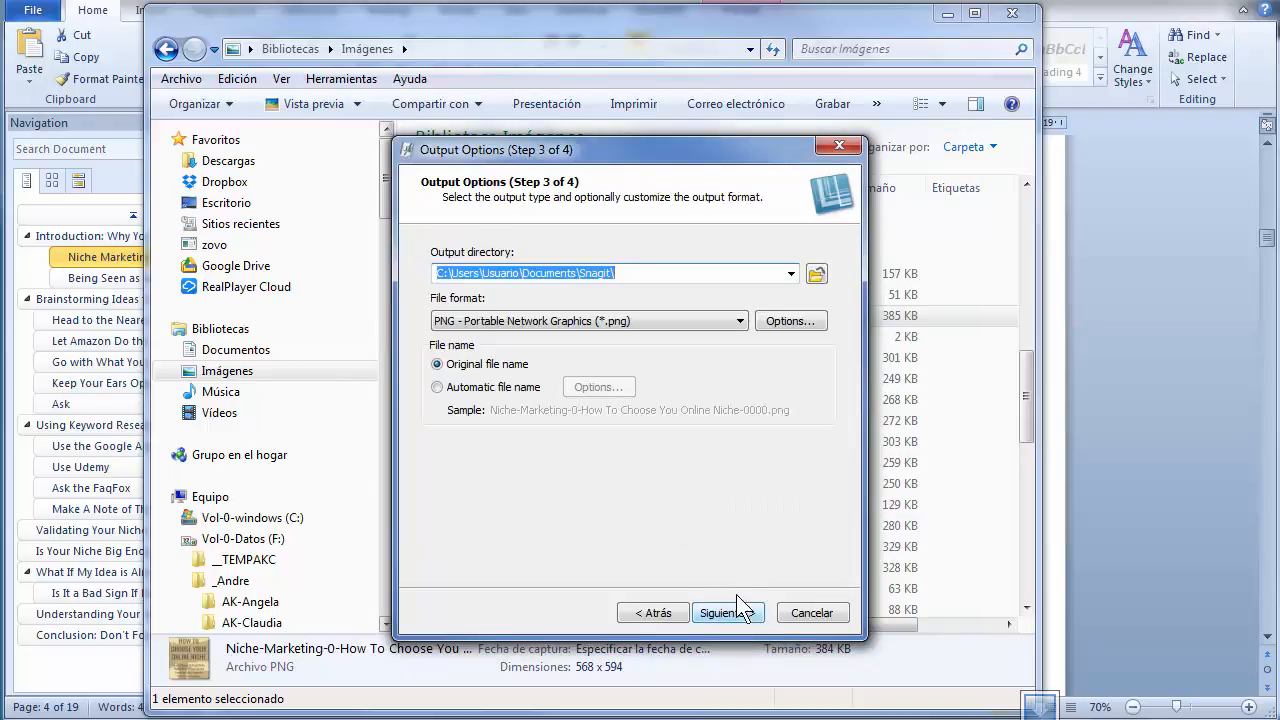
{"action": "left_click", "coordinate": [636, 273]}
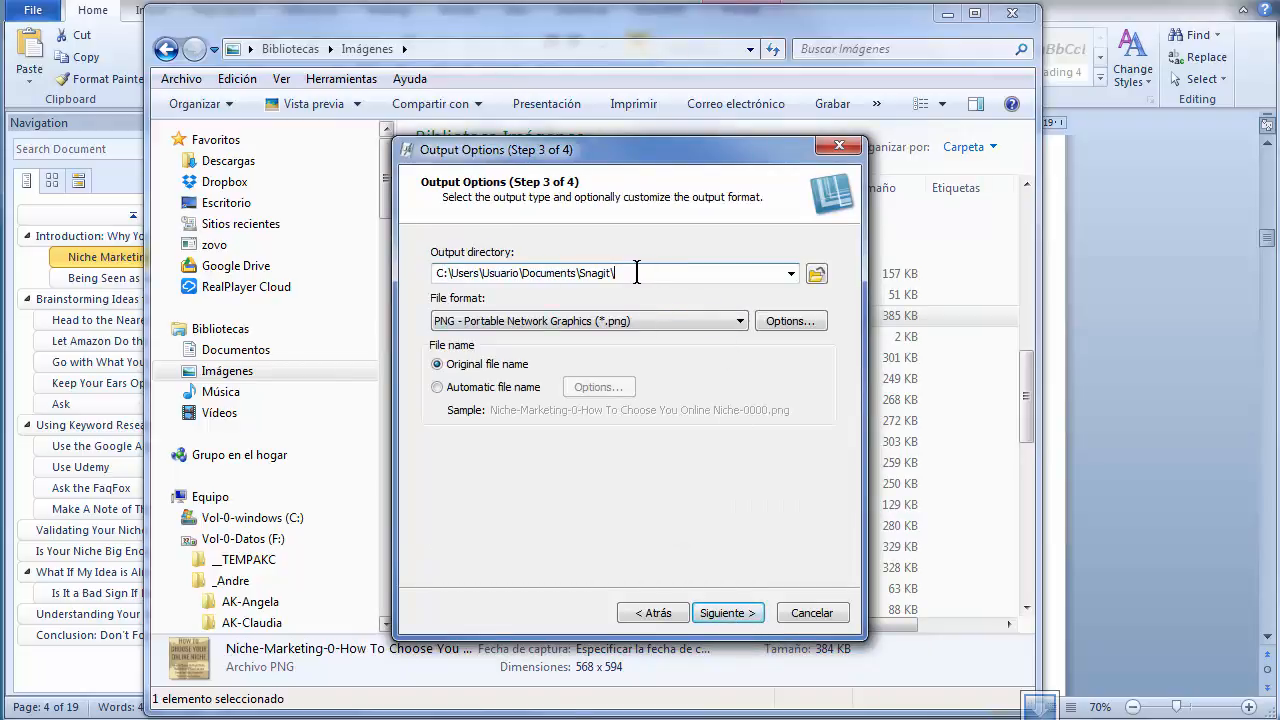
{"action": "left_click_drag", "start_coordinate": [636, 273], "coordinate": [440, 268]}
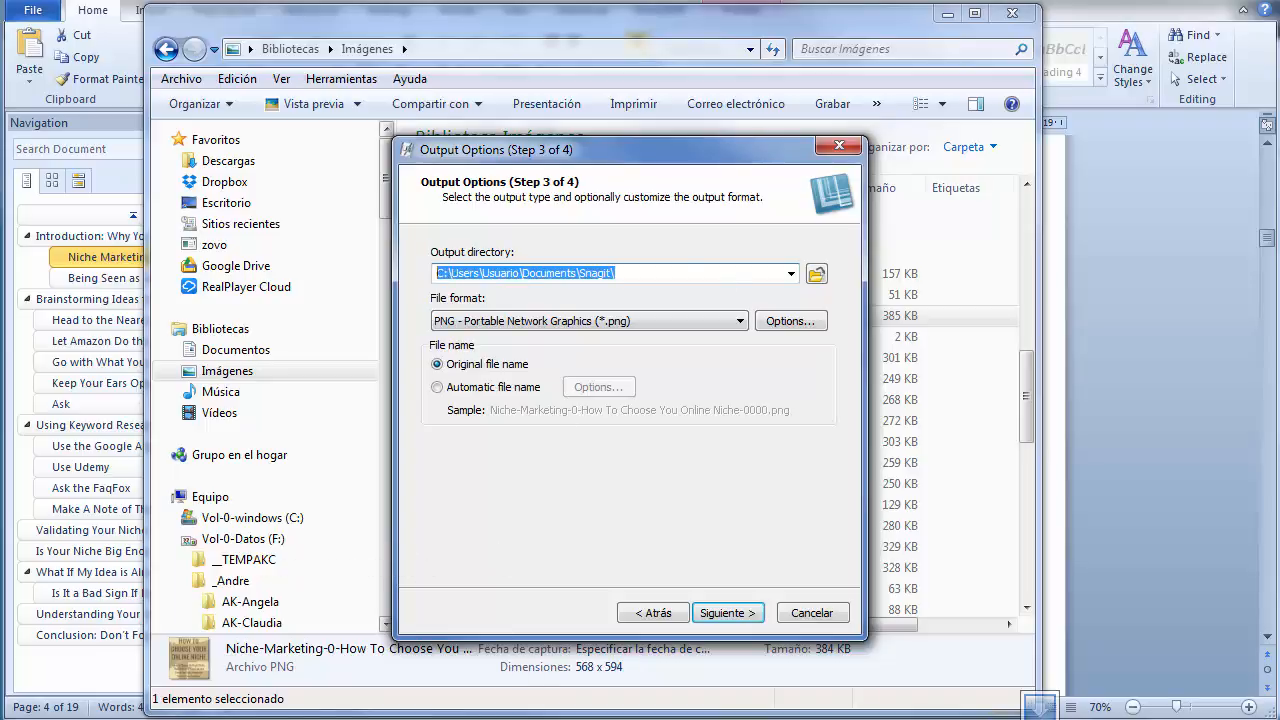
{"action": "left_click", "coordinate": [526, 718]}
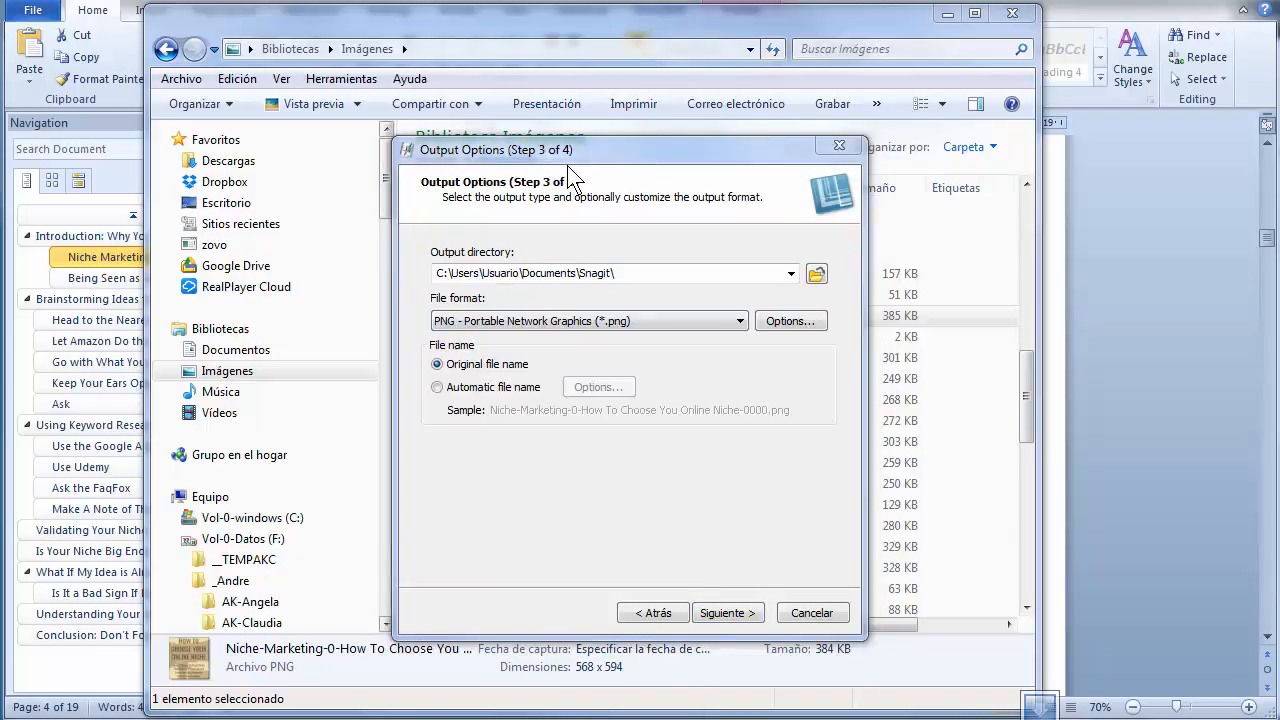
{"action": "left_click", "coordinate": [637, 268]}
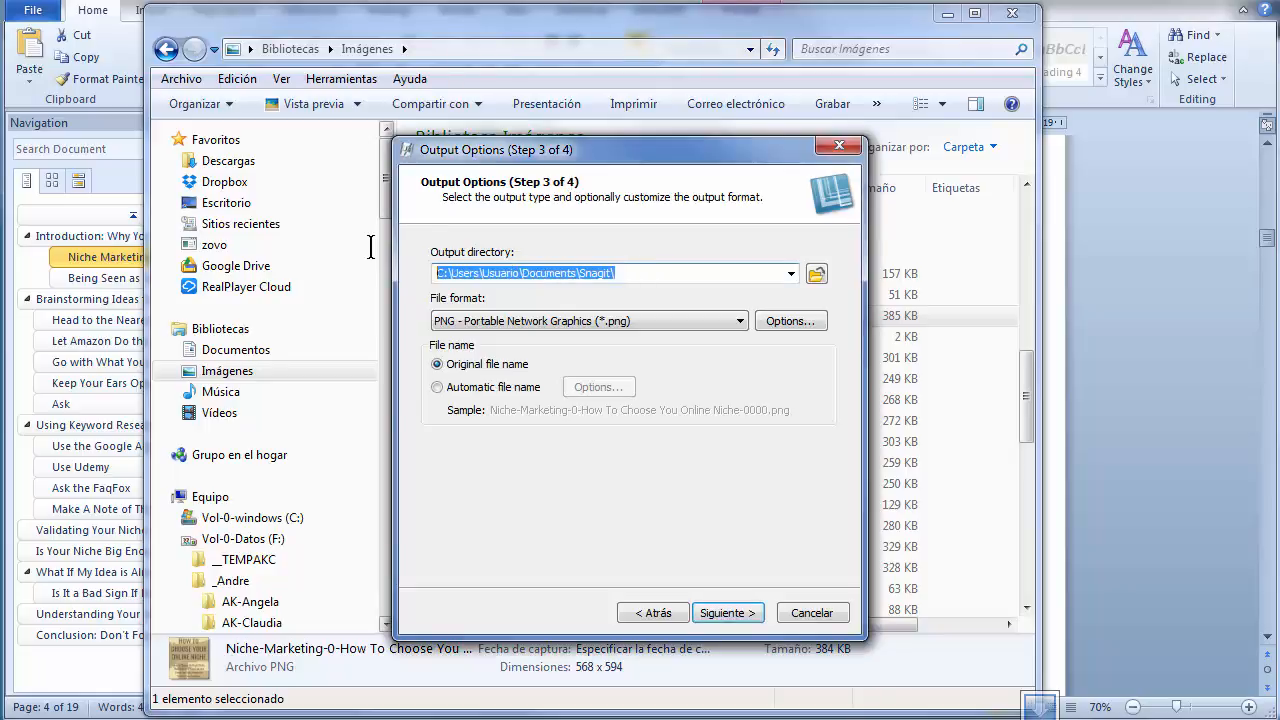
{"action": "type", "text": "F:\\AK-MyWebs-W\\morpheus-int.com\\freewordpresstutorial.com"}
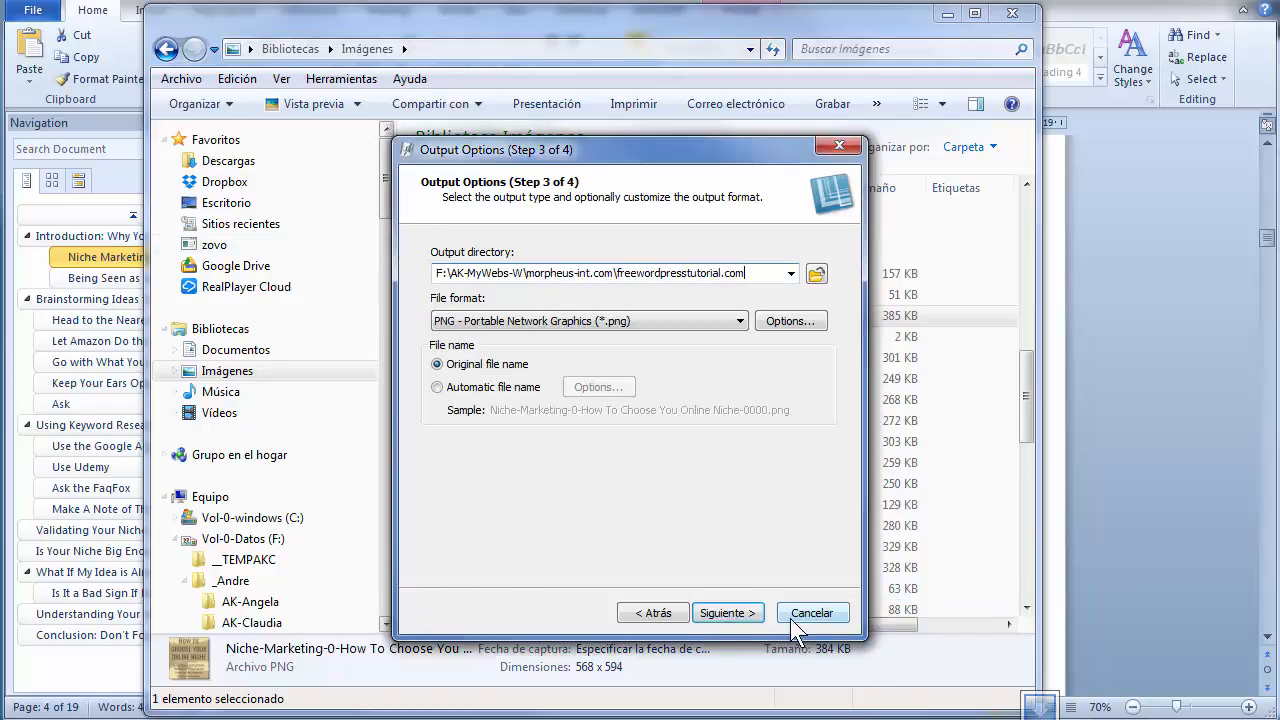
Set the output file format to JPG - JPEG Image and run the cover image's conversion with its original file name.
{"action": "left_click", "coordinate": [739, 321]}
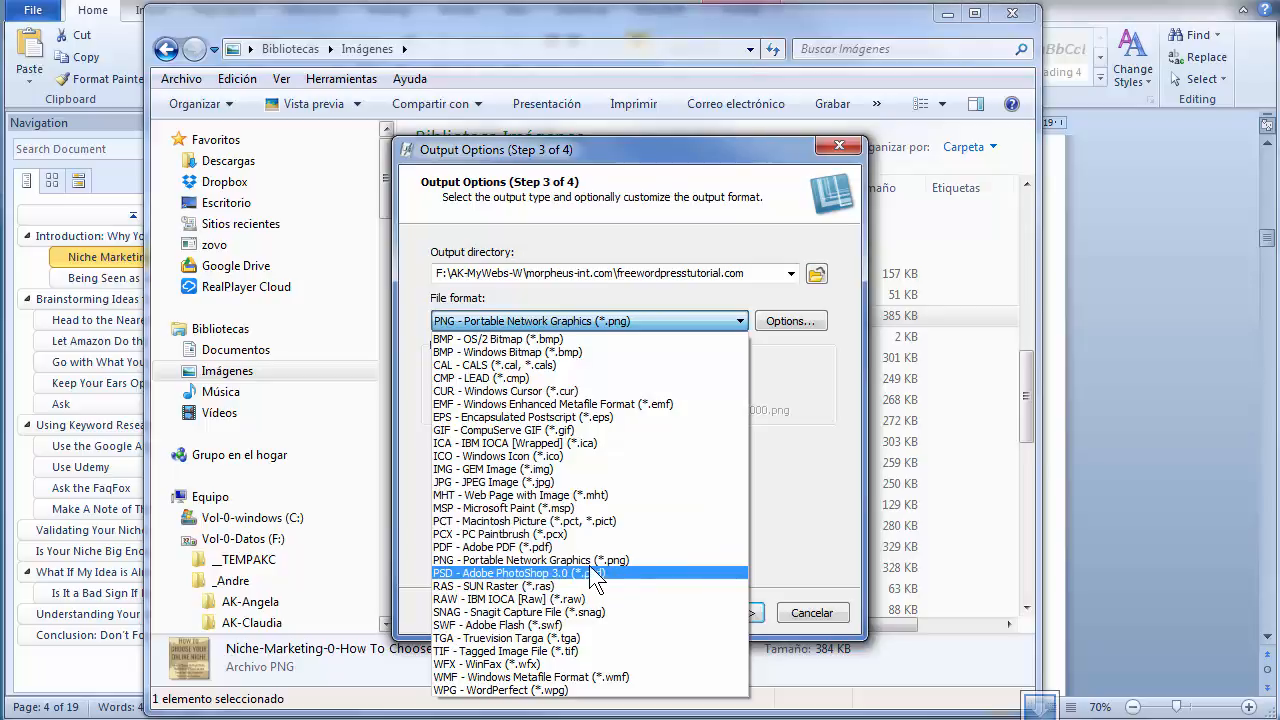
{"action": "left_click", "coordinate": [516, 481]}
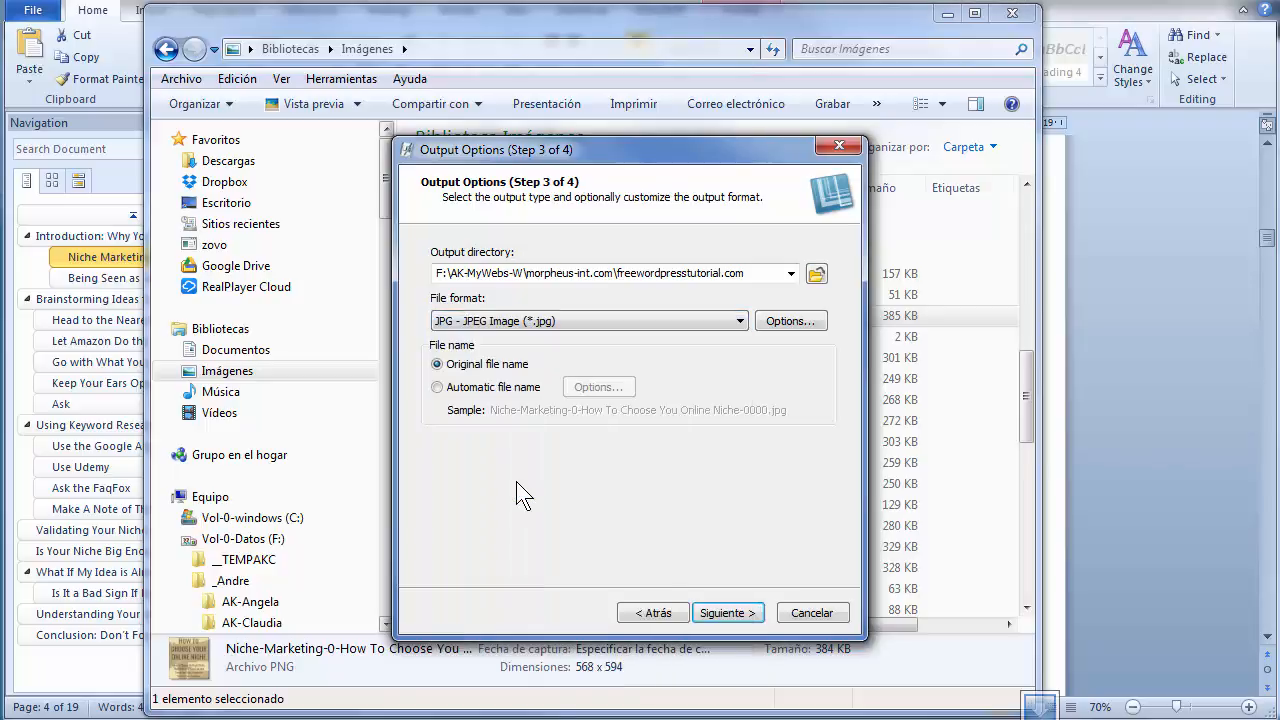
{"action": "left_click", "coordinate": [716, 614]}
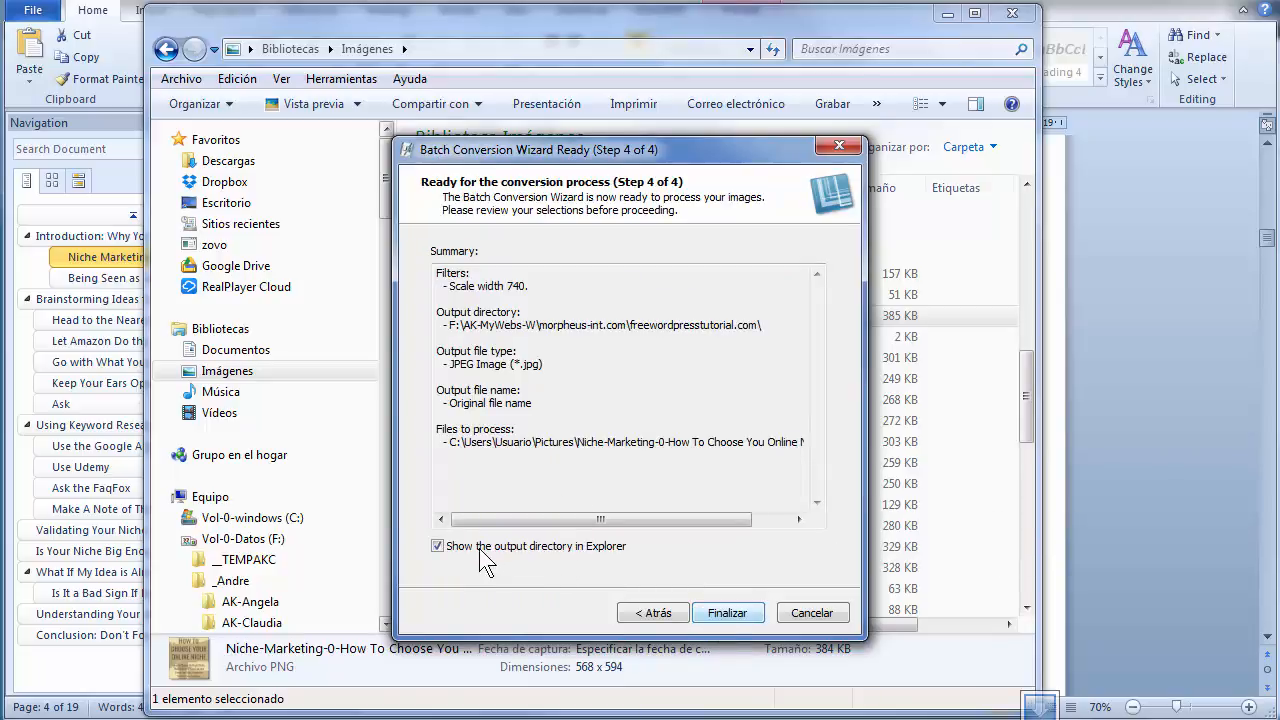
{"action": "left_click", "coordinate": [741, 620]}
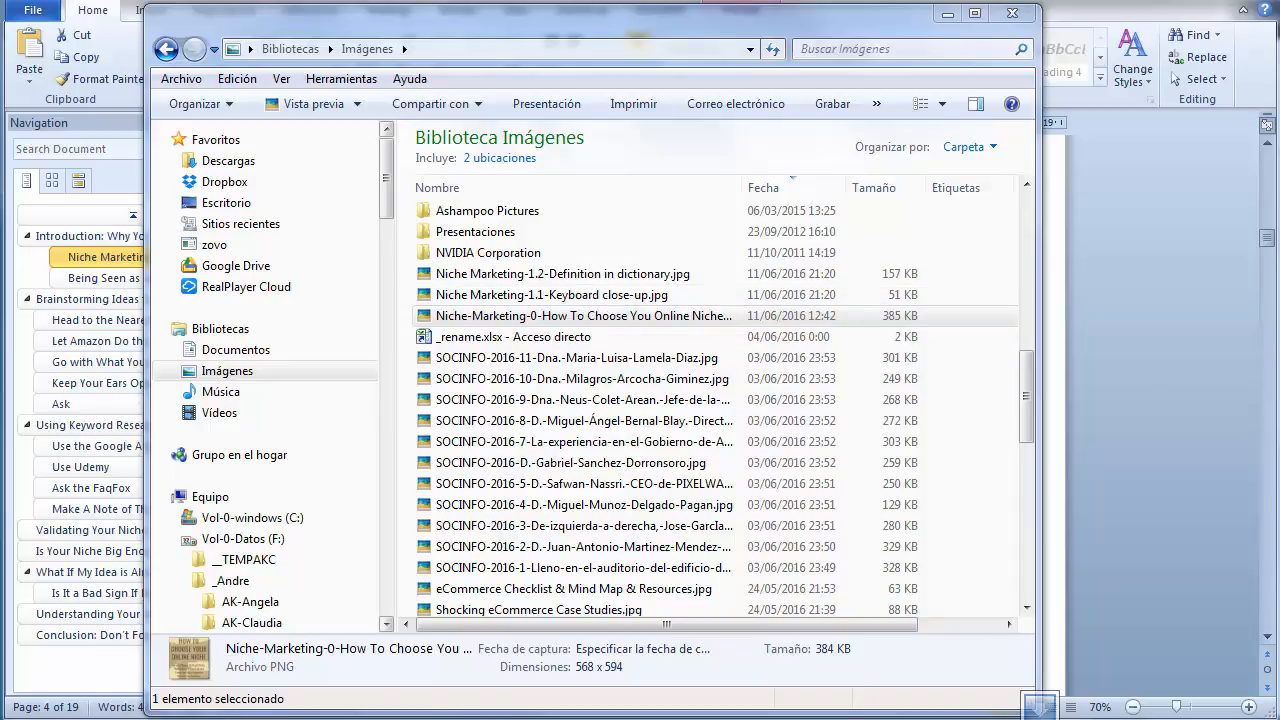
Start a Snagit batch conversion for the Niche Marketing-1.2 and Niche Marketing-1.1 JPGs and proceed with both files.
{"action": "left_click", "coordinate": [483, 279]}
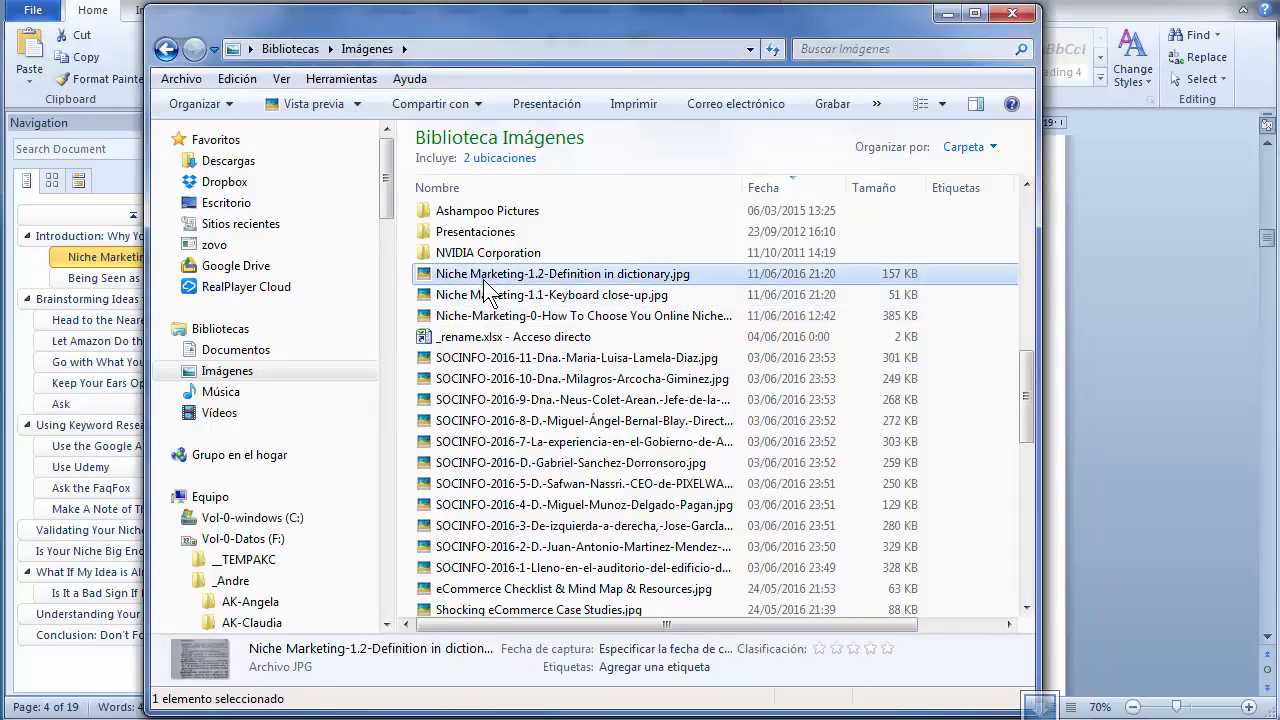
{"action": "key", "text": "shift+Down"}
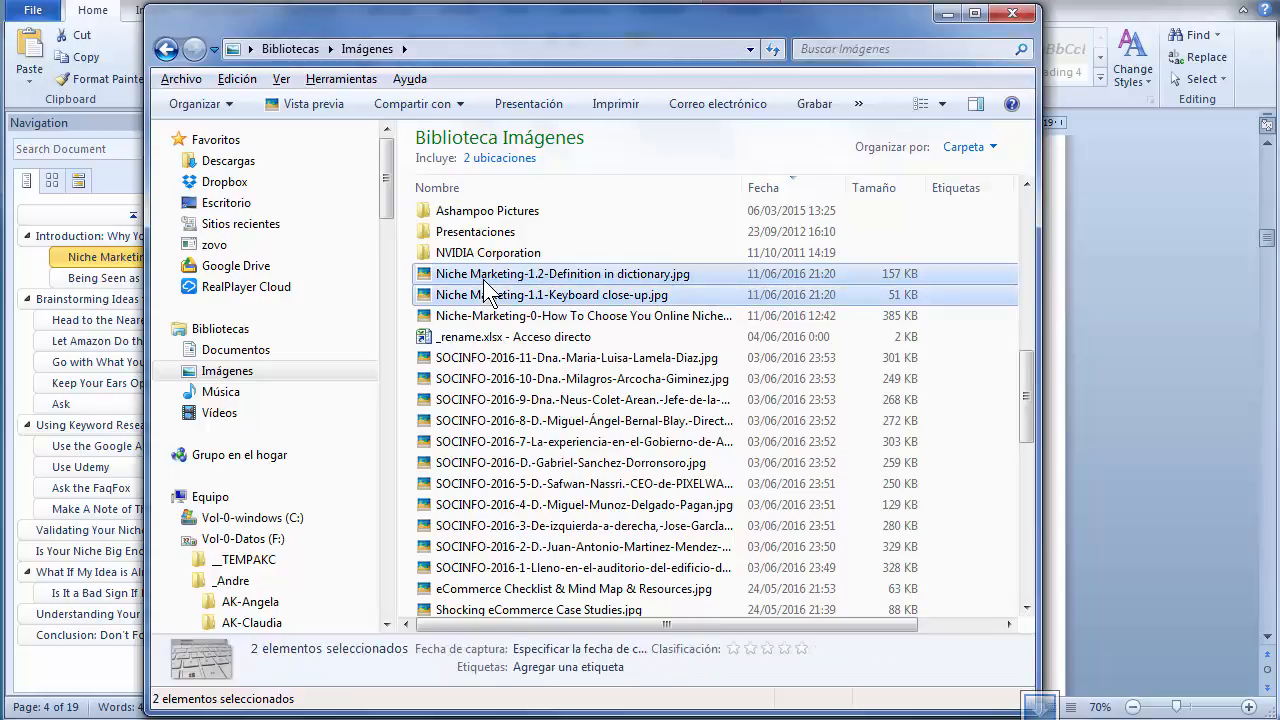
{"action": "right_click", "coordinate": [483, 281]}
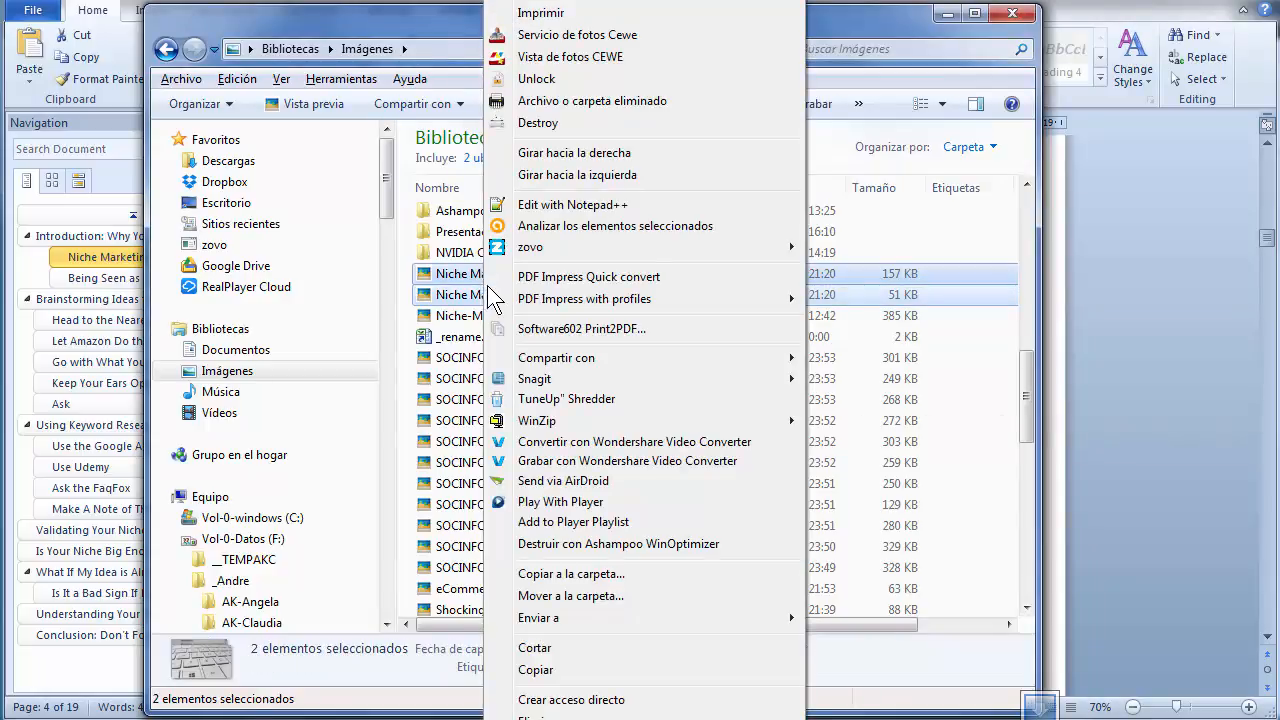
{"action": "mouse_move", "coordinate": [746, 378]}
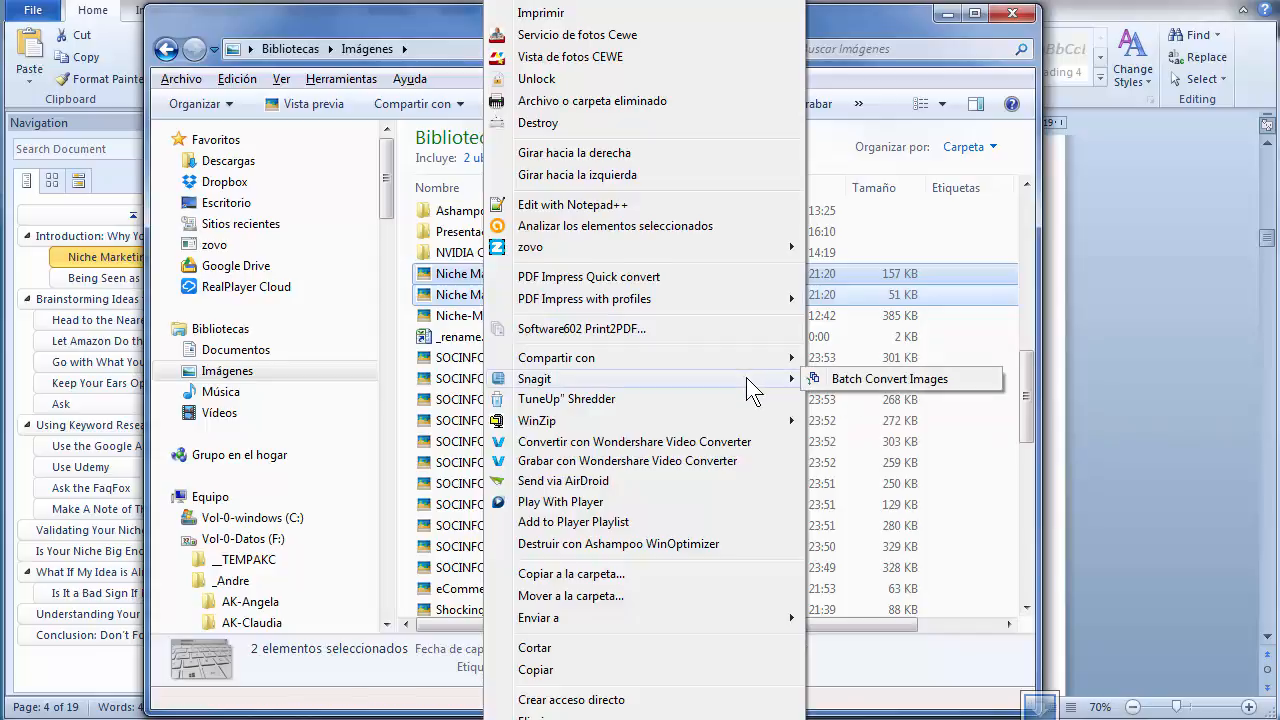
{"action": "left_click", "coordinate": [868, 377]}
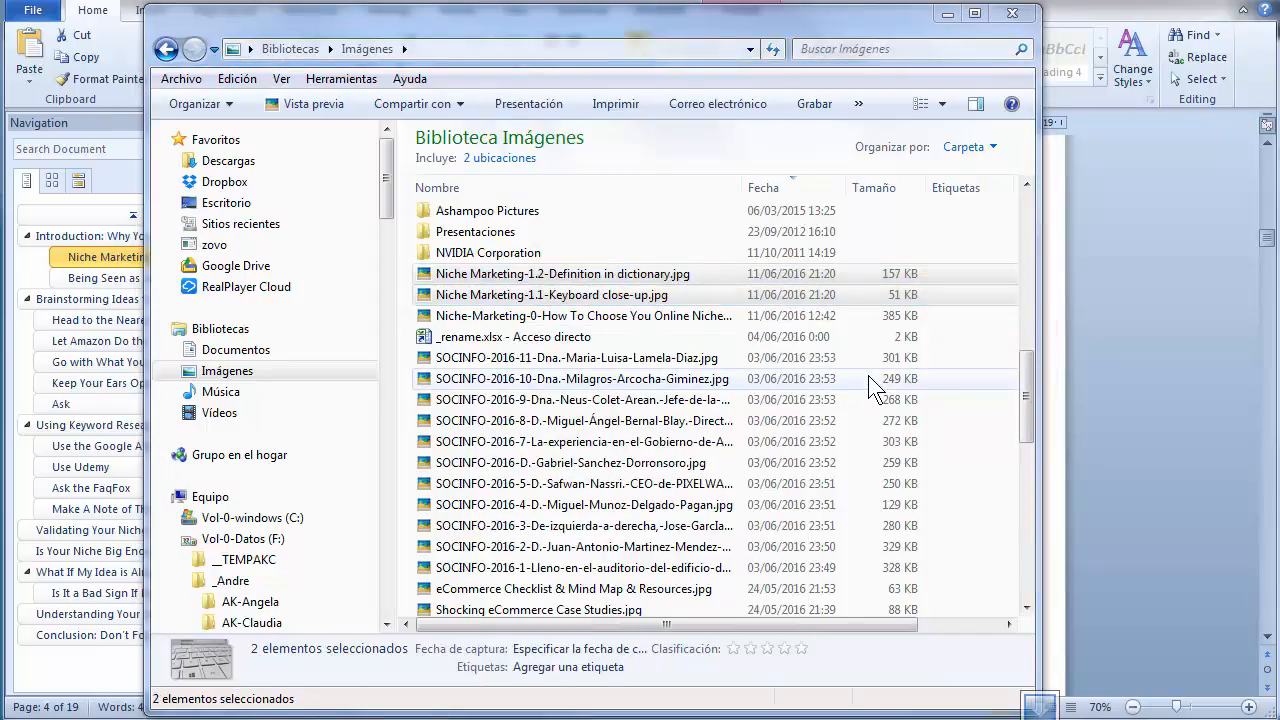
{"action": "left_click_drag", "start_coordinate": [377, 199], "coordinate": [507, 137]}
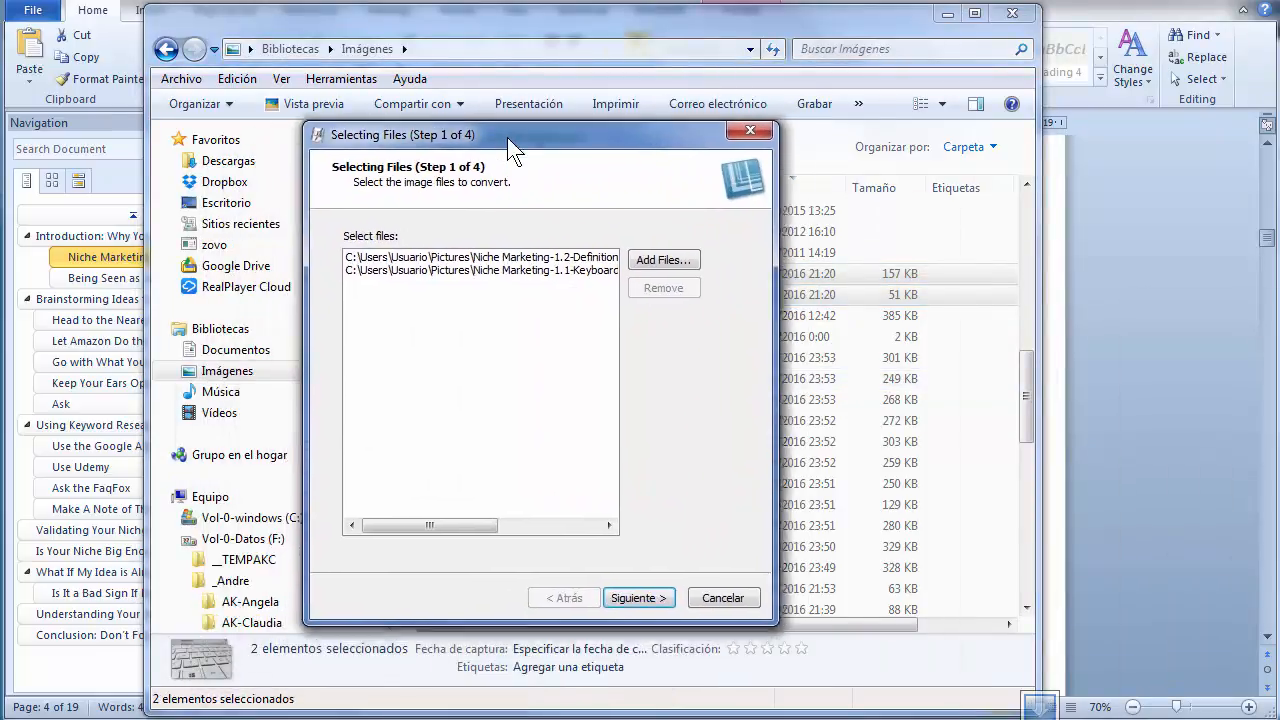
{"action": "left_click", "coordinate": [656, 595]}
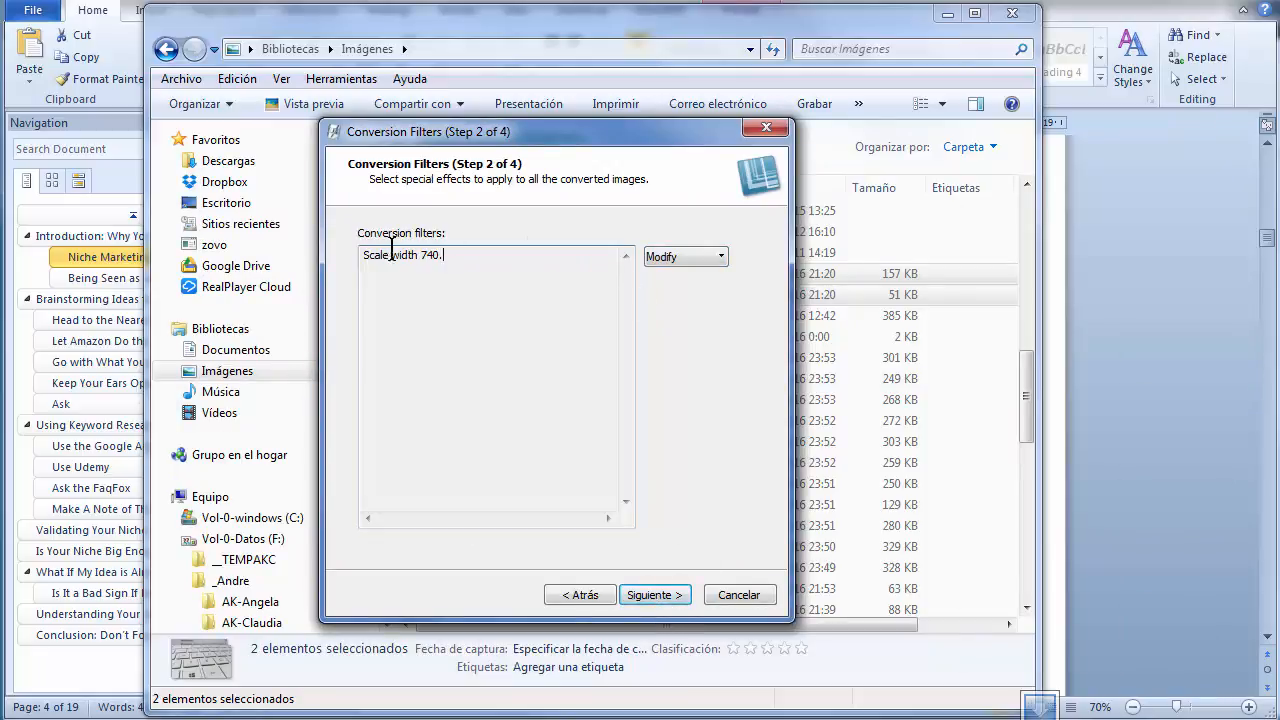
Change the batch's image scaling filter to a width of 370 pixels, with smooth scaling and aspect ratio kept.
{"action": "left_click", "coordinate": [678, 258]}
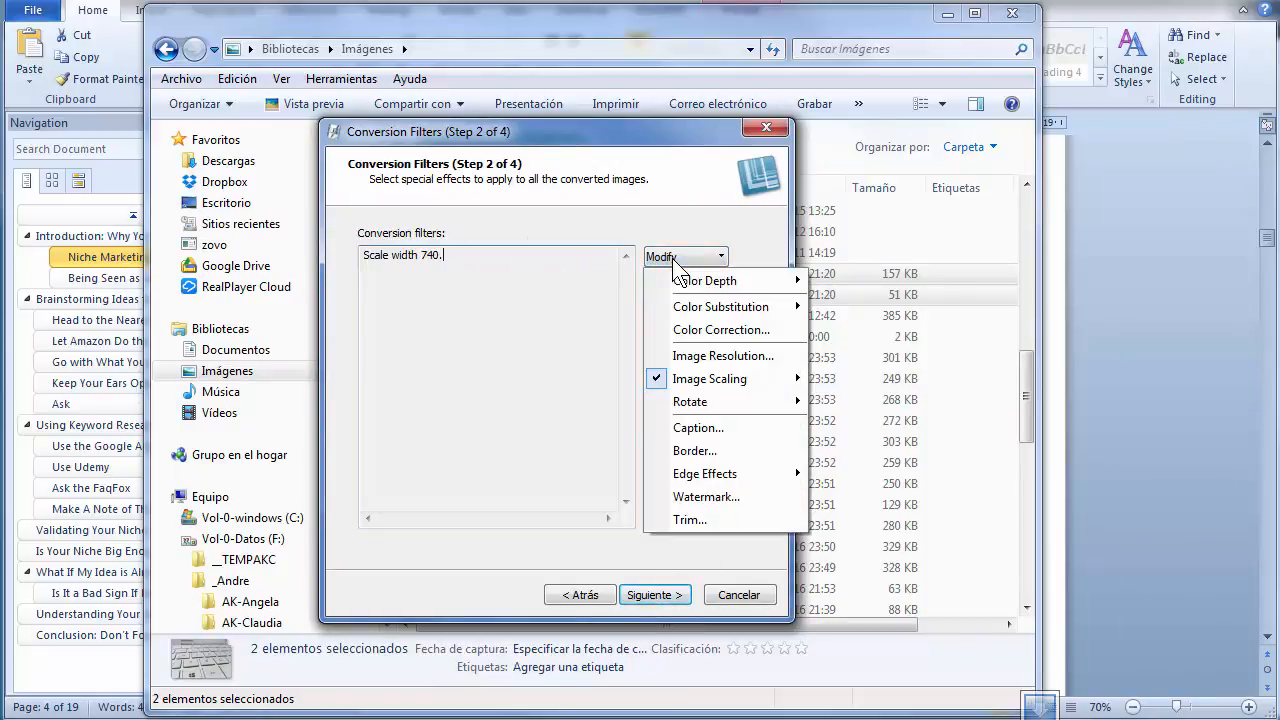
{"action": "mouse_move", "coordinate": [736, 380]}
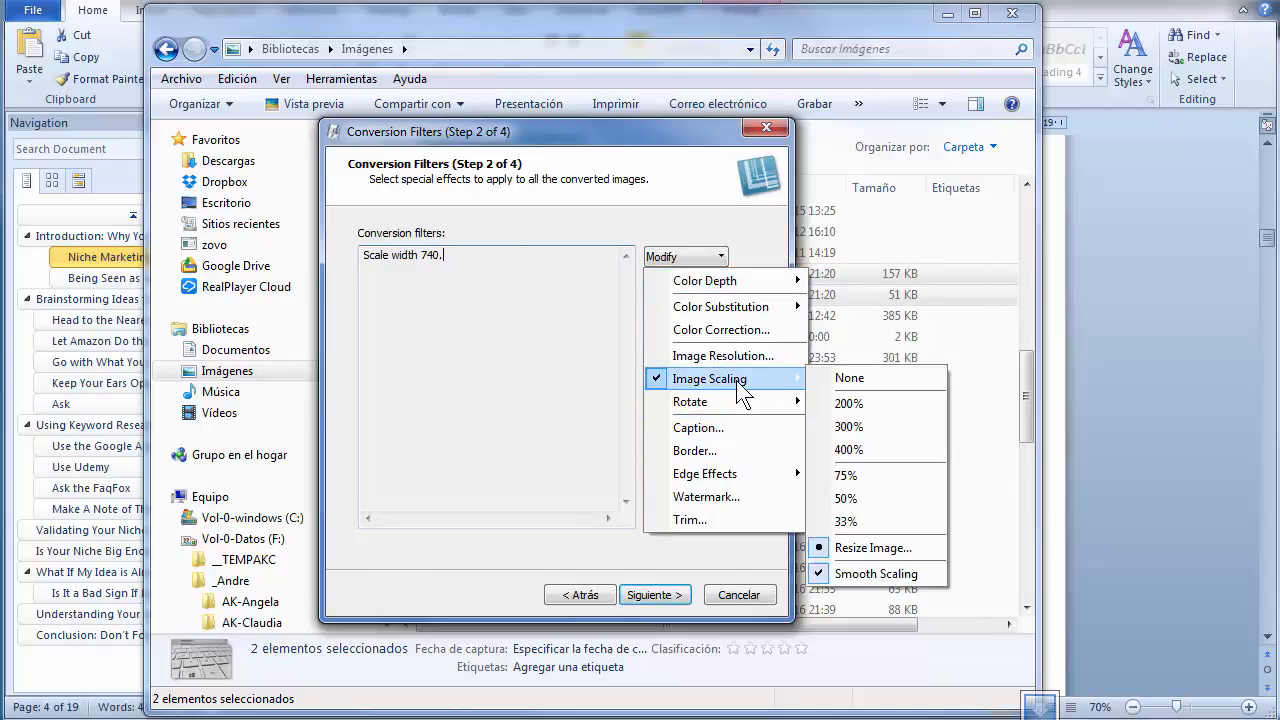
{"action": "left_click", "coordinate": [899, 550]}
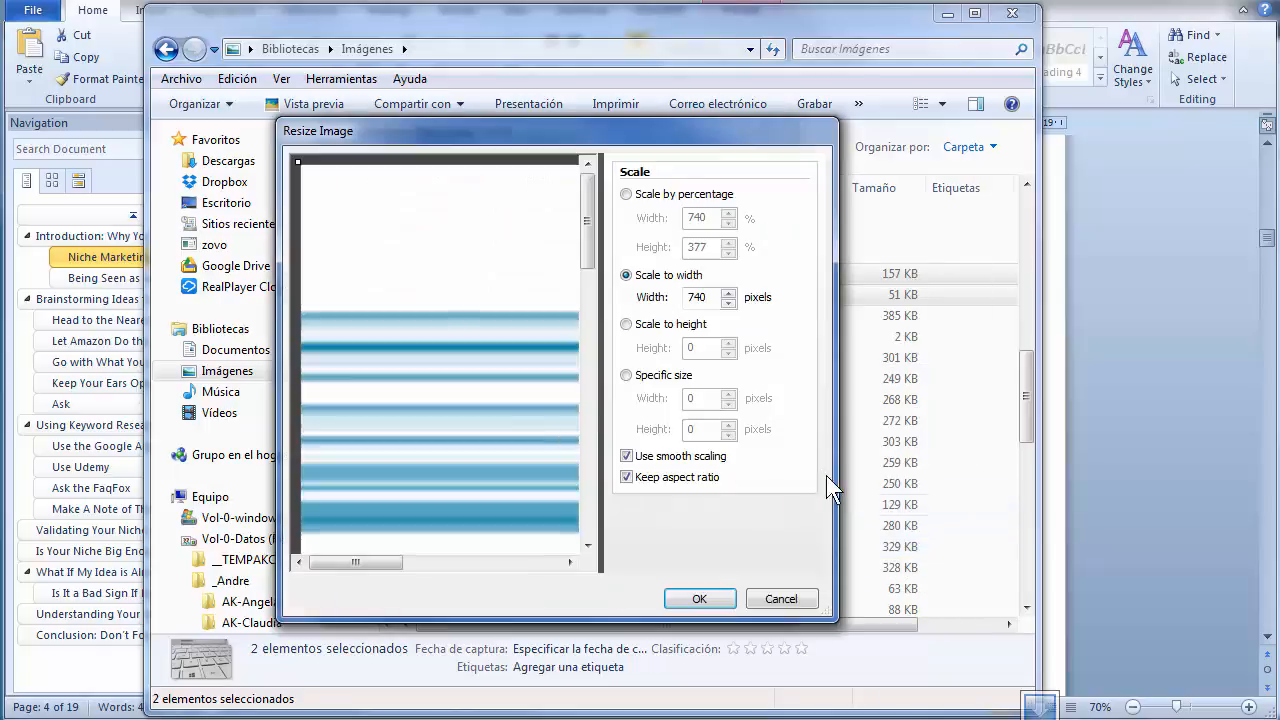
{"action": "double_click", "coordinate": [697, 297]}
{"action": "type", "text": "370"}
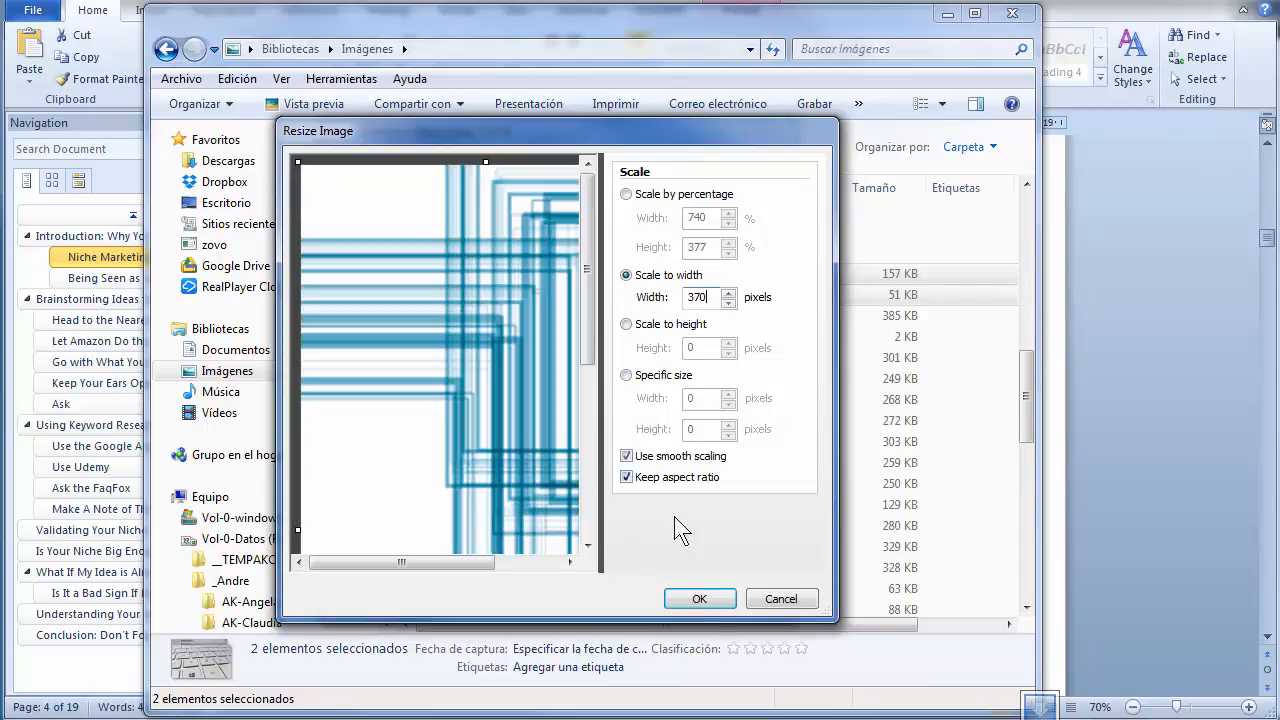
{"action": "left_click", "coordinate": [715, 603]}
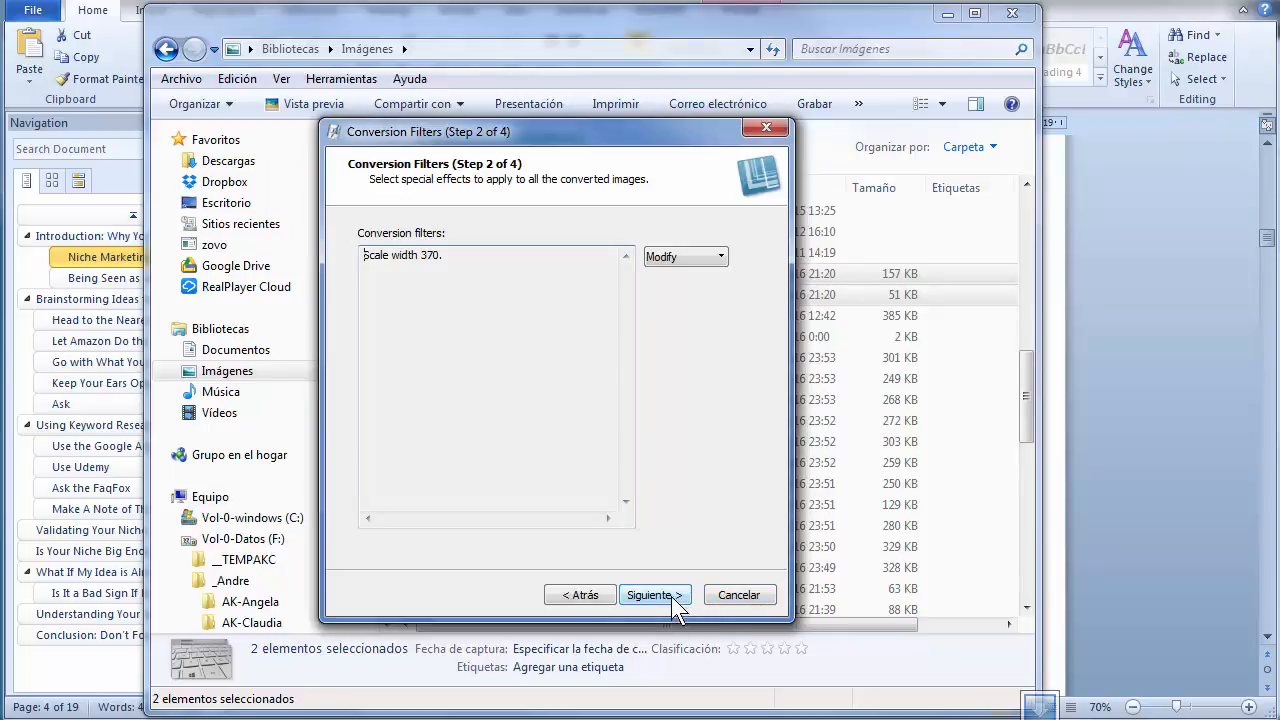
Keep the freewordpresstutorial.com output directory, JPG format and original file names, and run the conversion of the two images.
{"action": "left_click", "coordinate": [671, 596]}
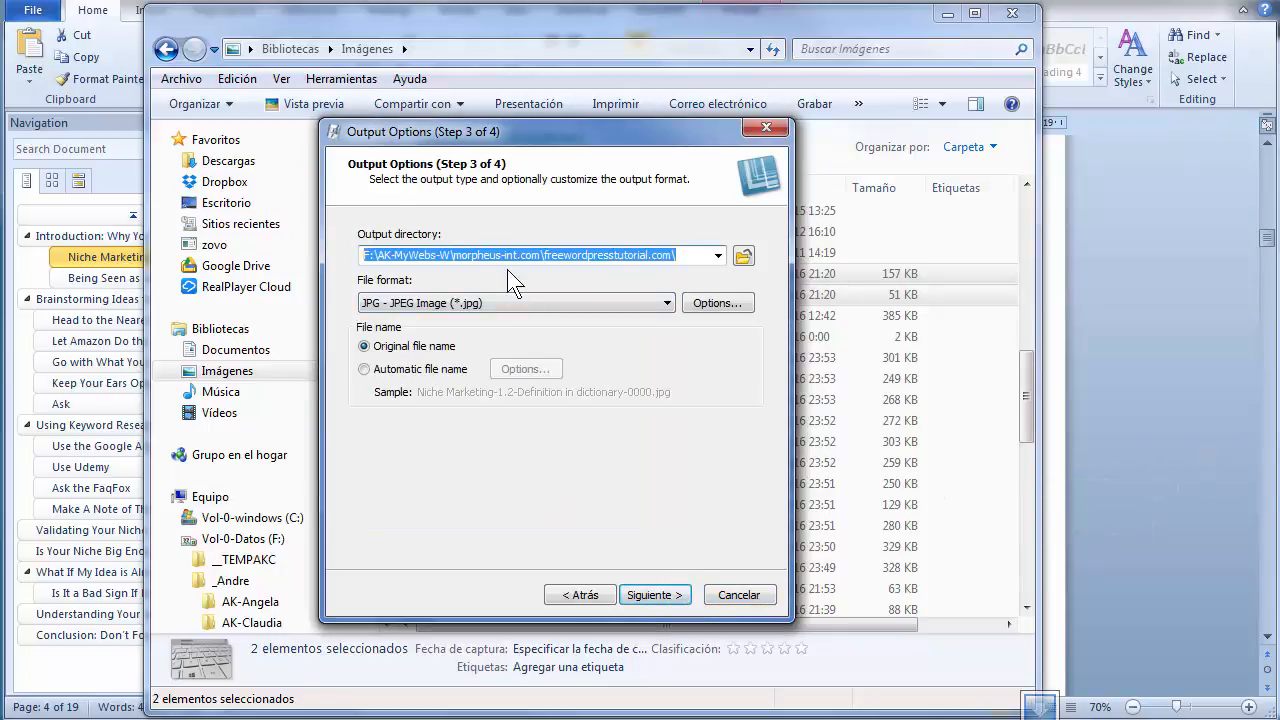
{"action": "left_click", "coordinate": [662, 596]}
{"action": "left_click", "coordinate": [655, 595]}
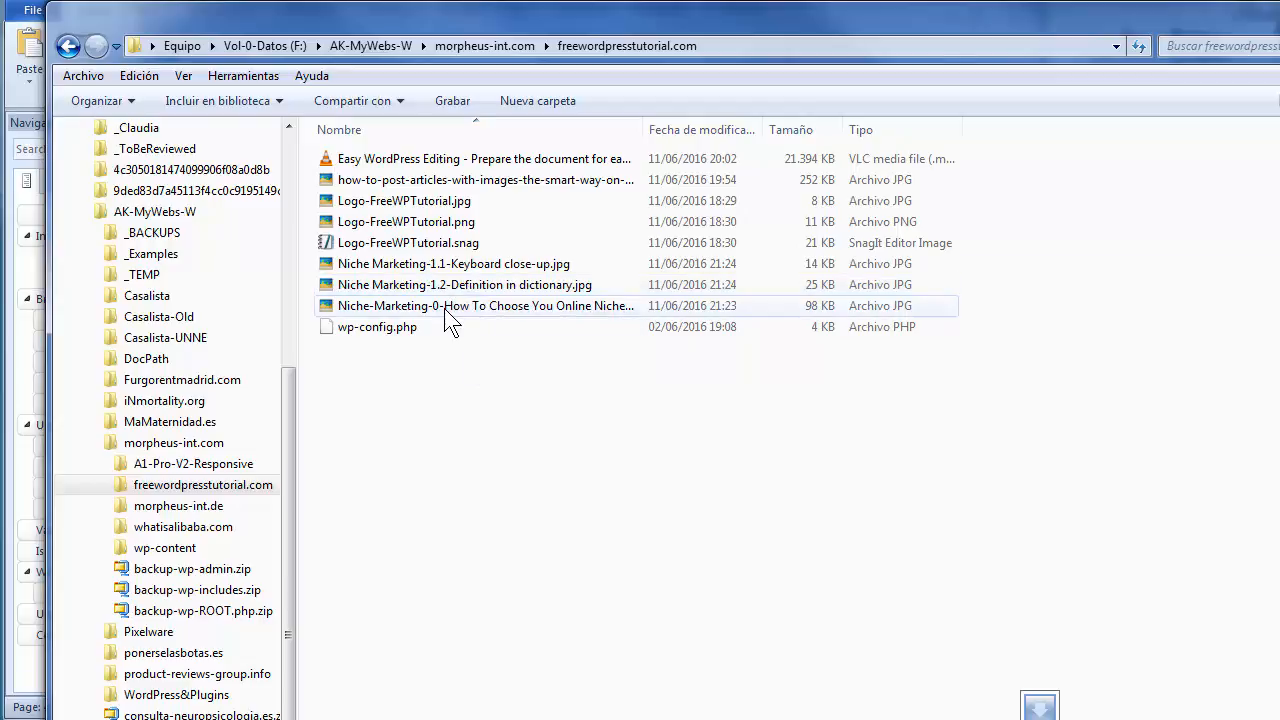
Check the dimensions of the converted Niche-Marketing-0 cover JPG and preview the image in the photo viewer.
{"action": "mouse_move", "coordinate": [449, 320]}
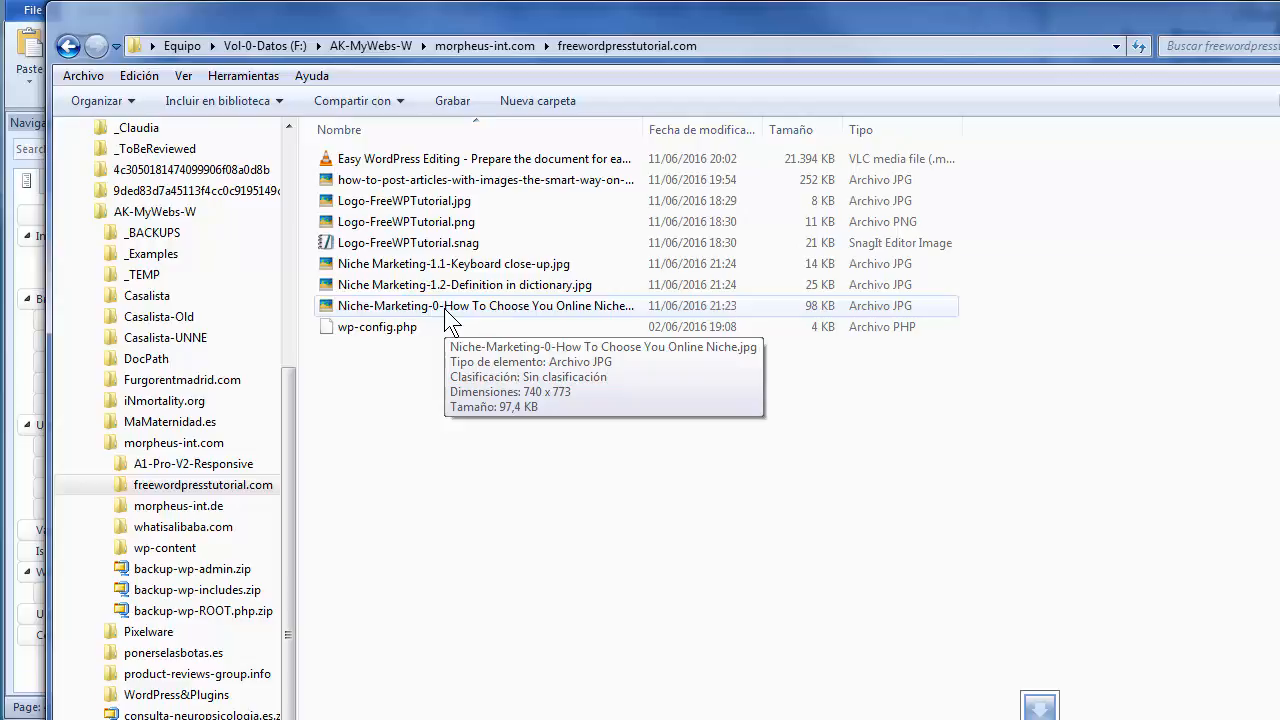
{"action": "double_click", "coordinate": [445, 310]}
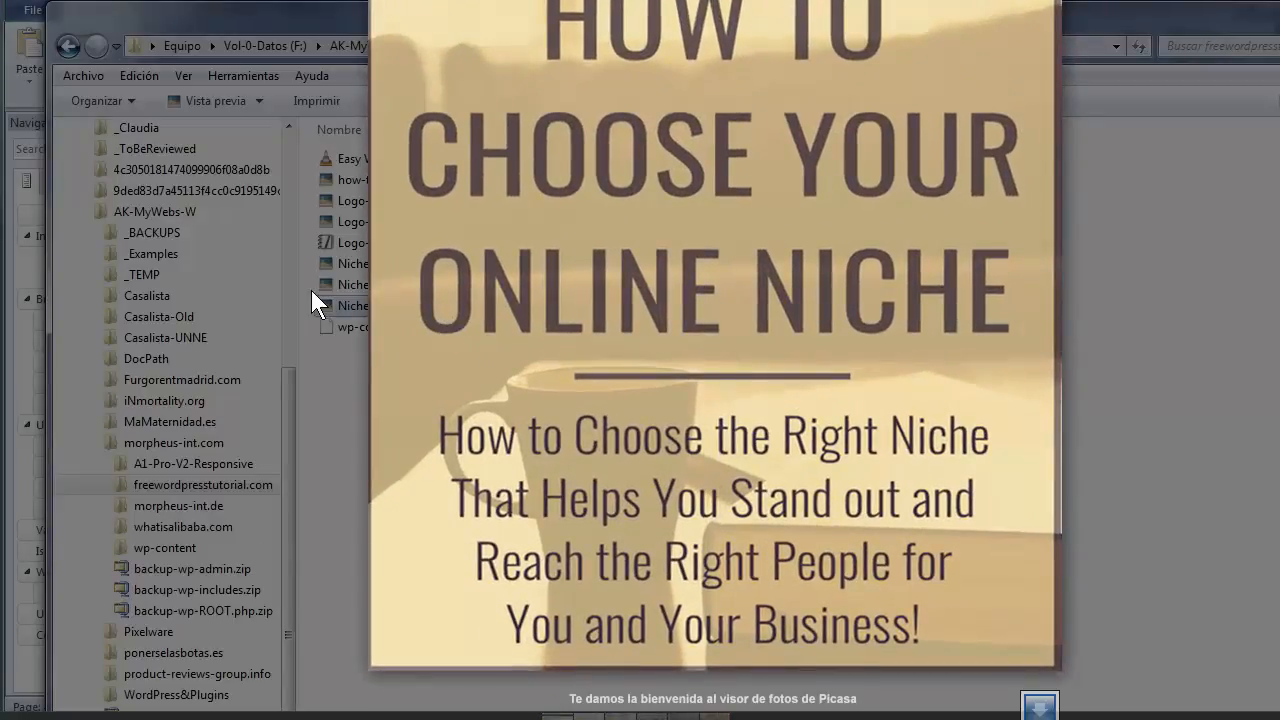
{"action": "key", "text": "Escape"}
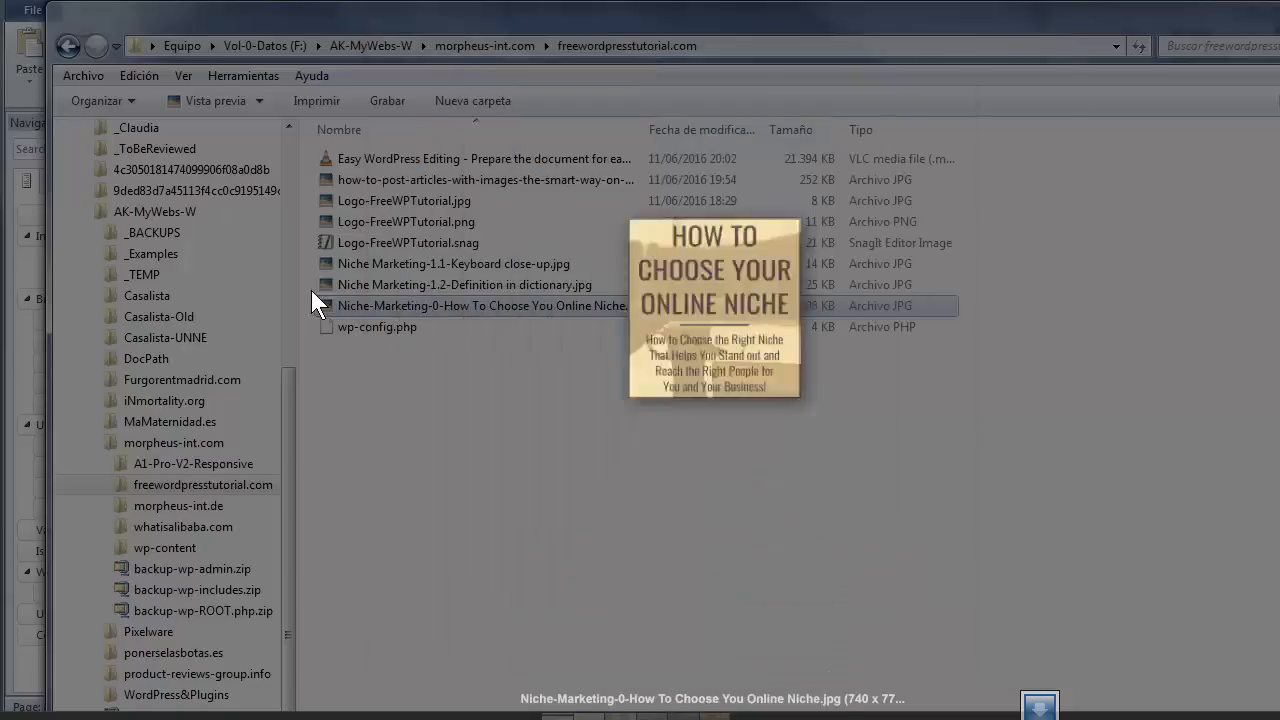